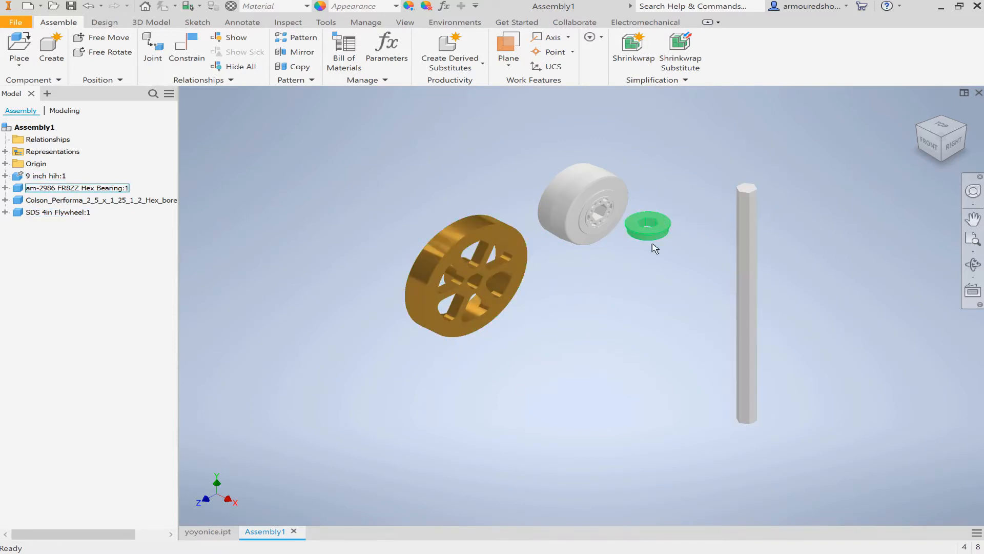
right_click(981, 224)
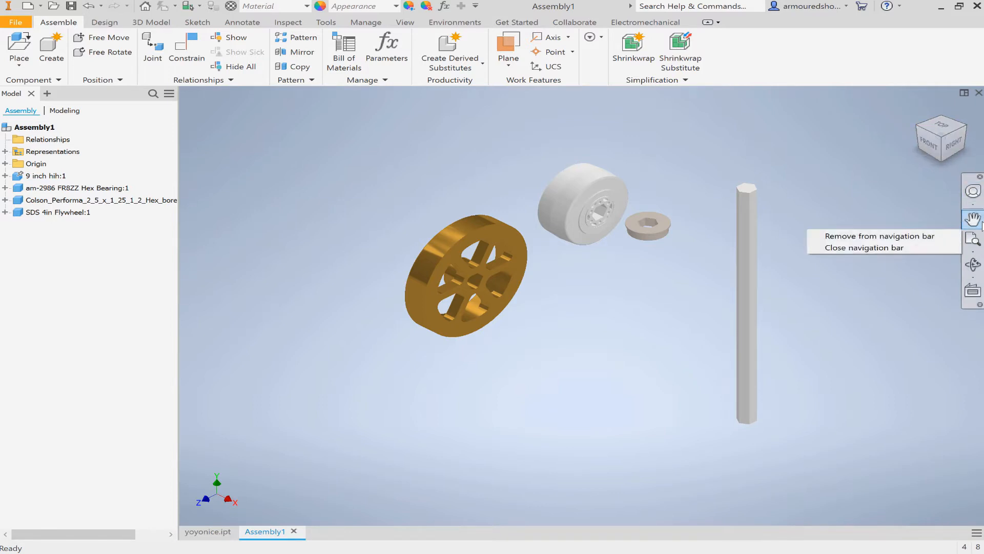
click(973, 215)
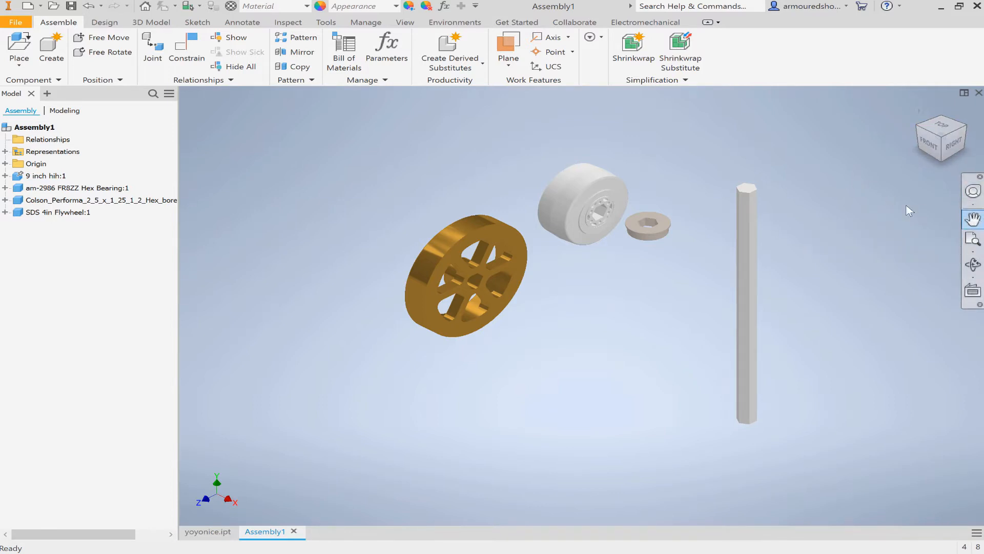
drag(900, 209, 899, 241)
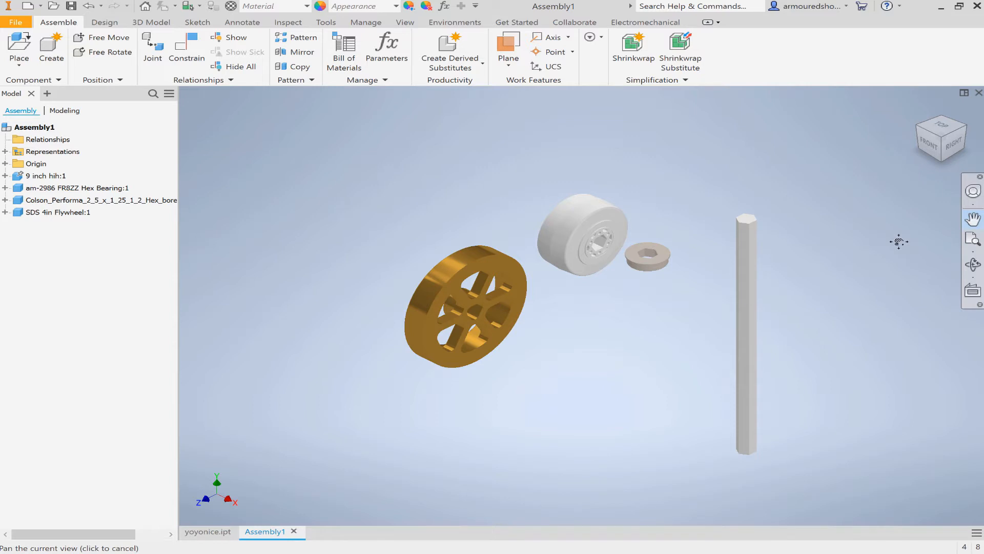
click(972, 220)
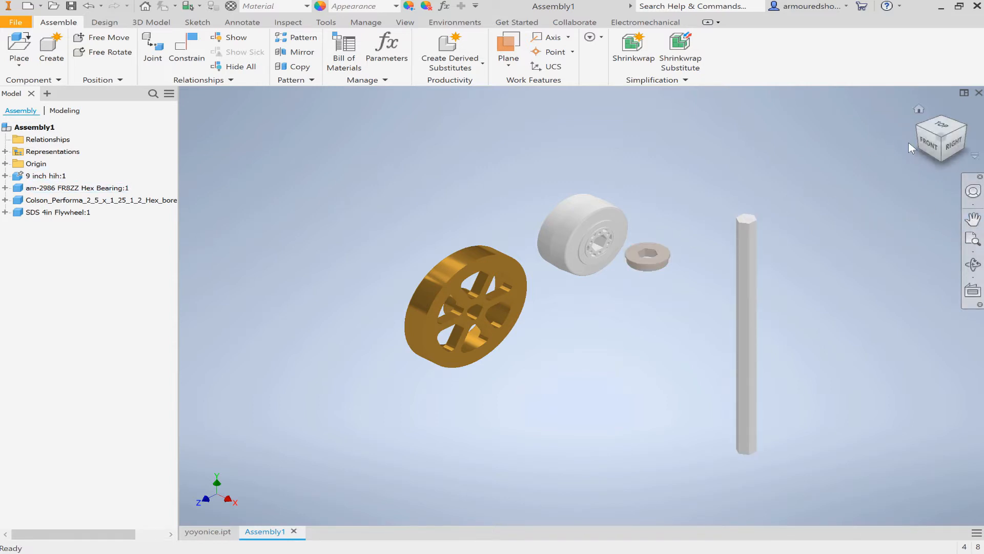
drag(939, 146, 937, 151)
Apply a flush constraint with a 0.401 in offset between a flat of the bearing's hex bore and a side face of the hex shaft
scroll(679, 275, up, 4)
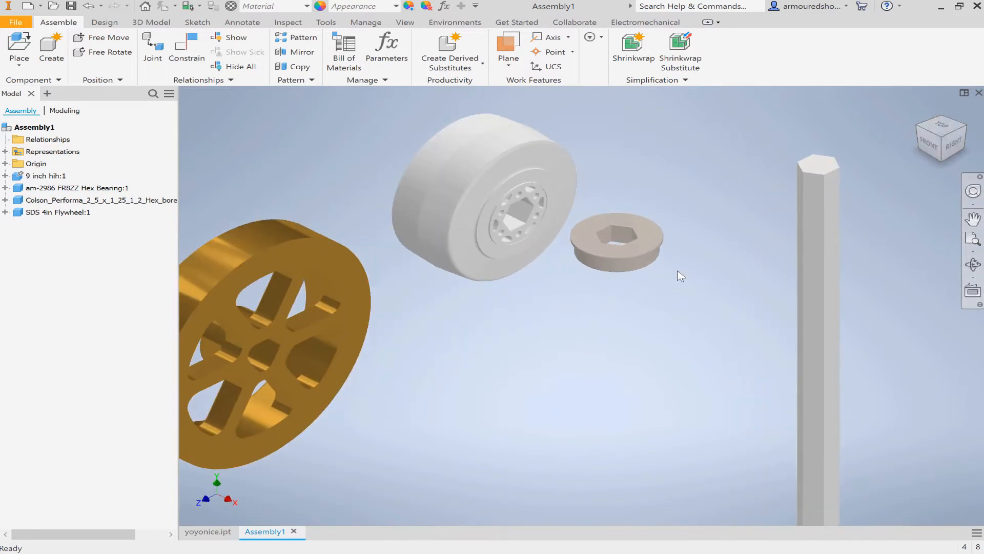
scroll(679, 275, up, 1)
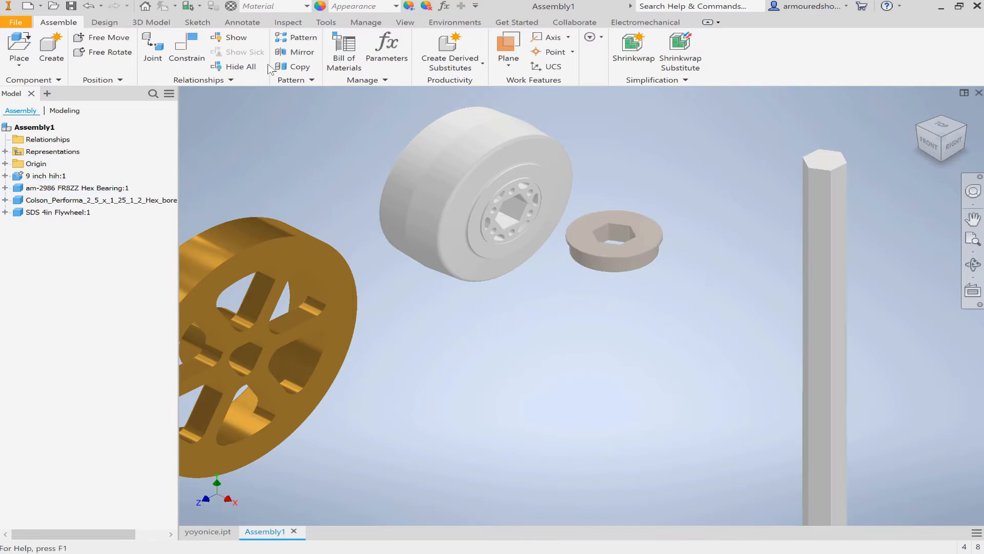
click(187, 48)
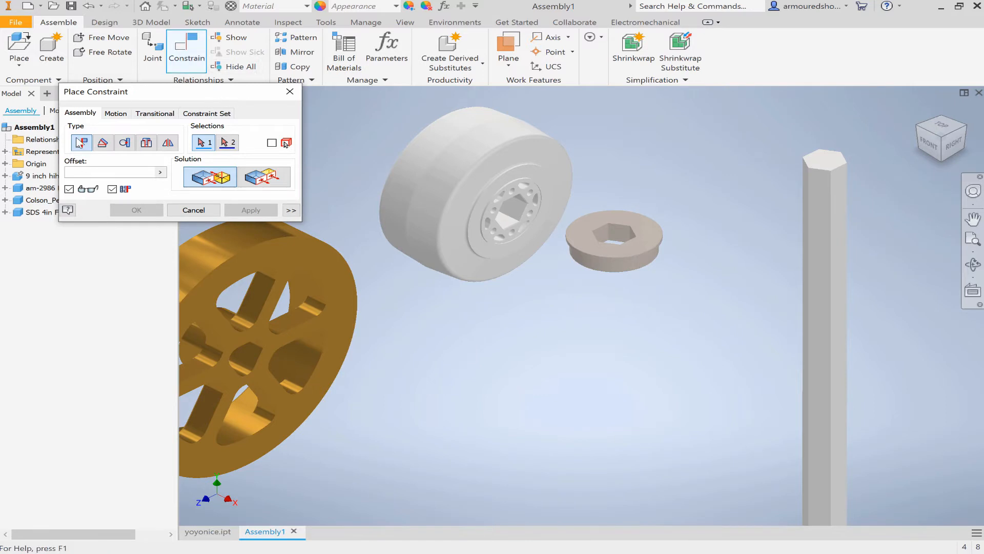
click(620, 236)
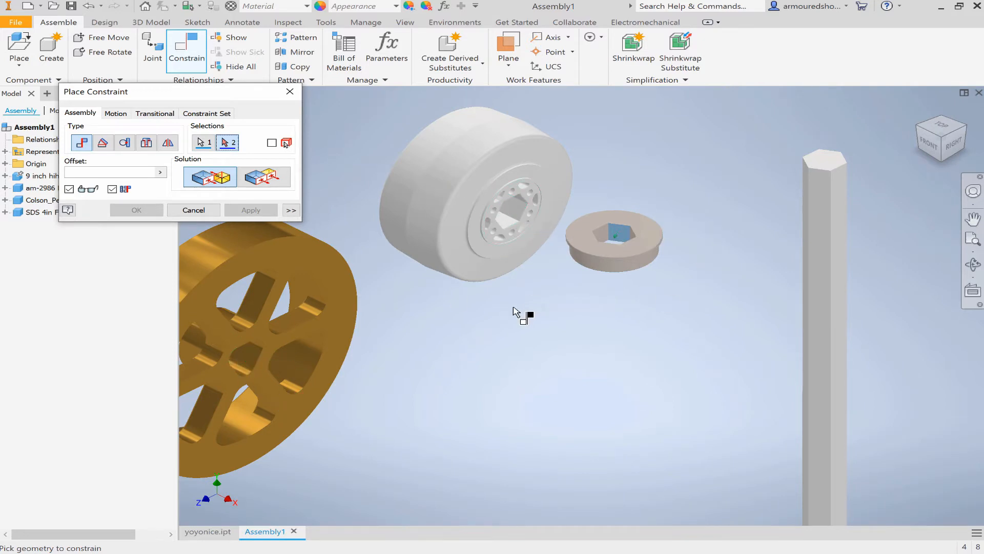
click(819, 196)
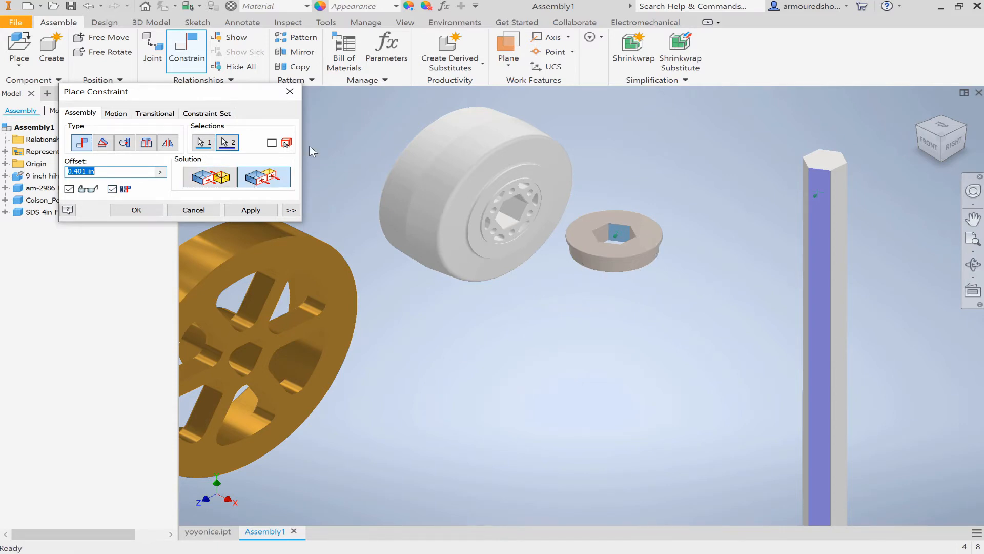
click(249, 210)
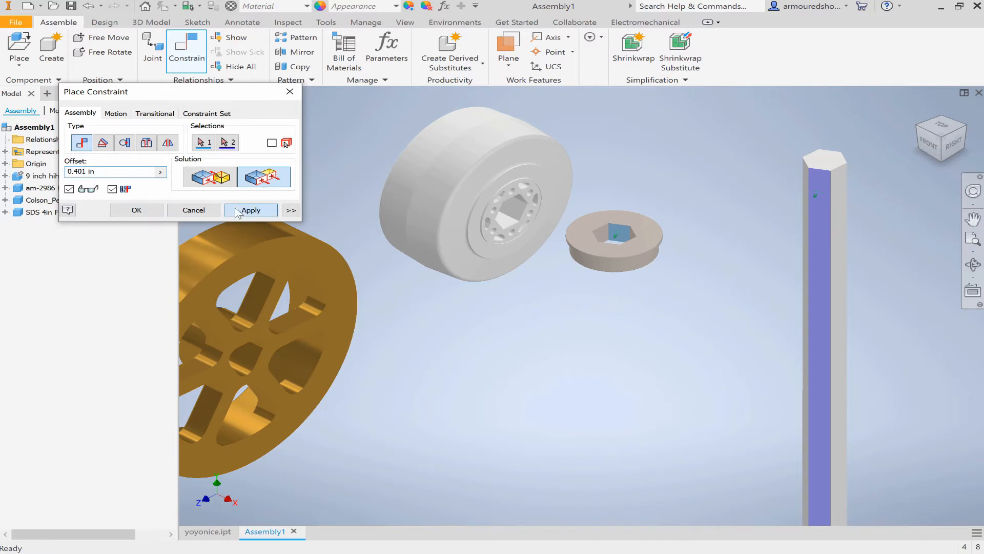
click(296, 97)
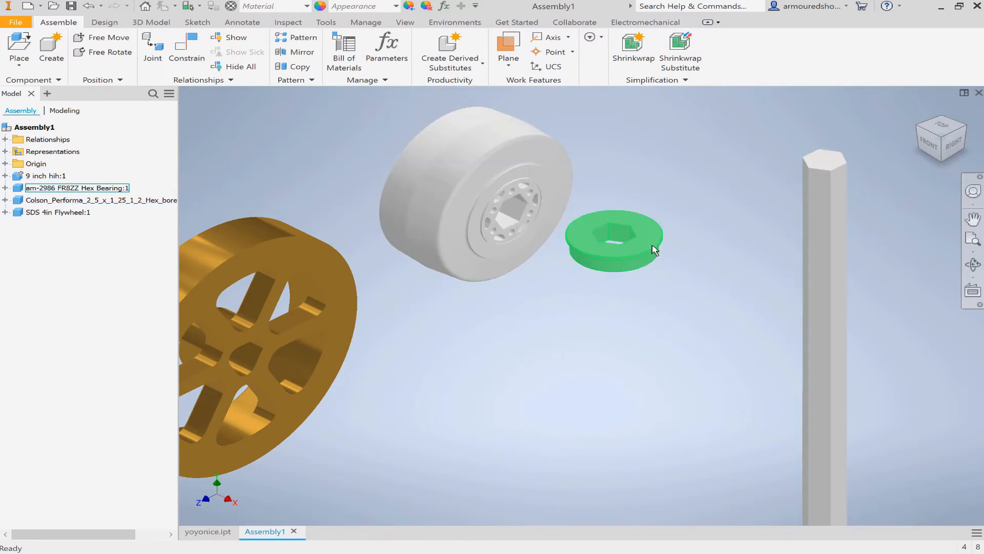
Delete the flush constraint from the FR8ZZ Hex Bearing
click(5, 187)
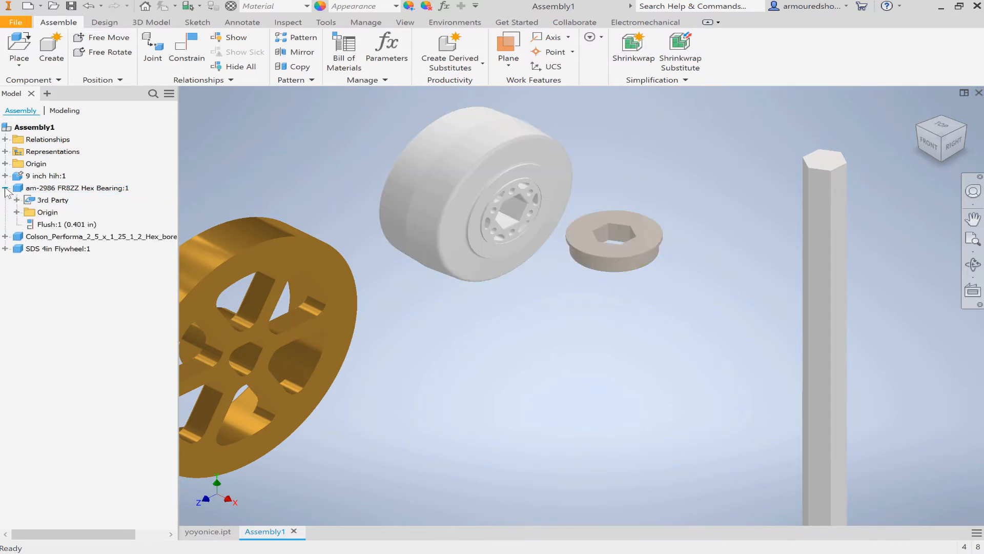
right_click(54, 224)
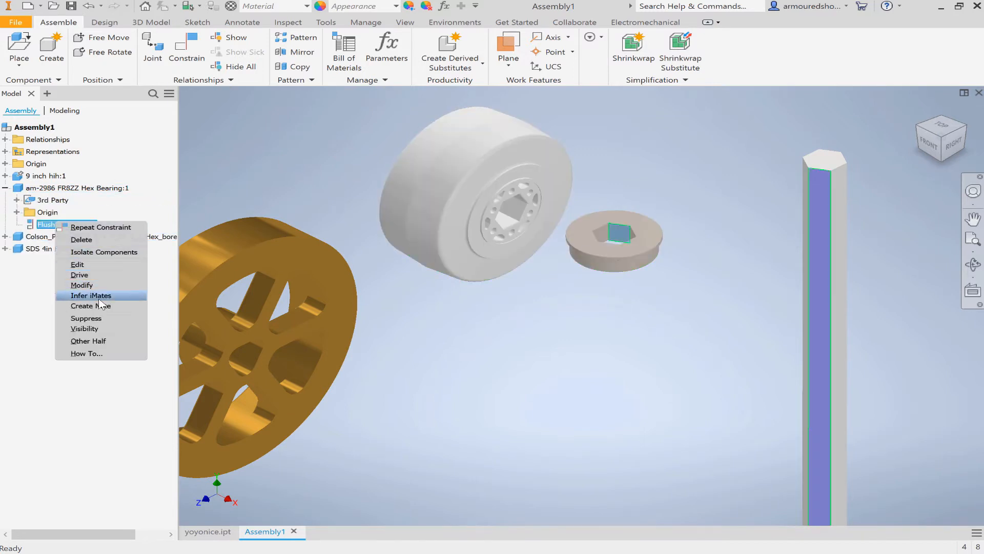
click(81, 239)
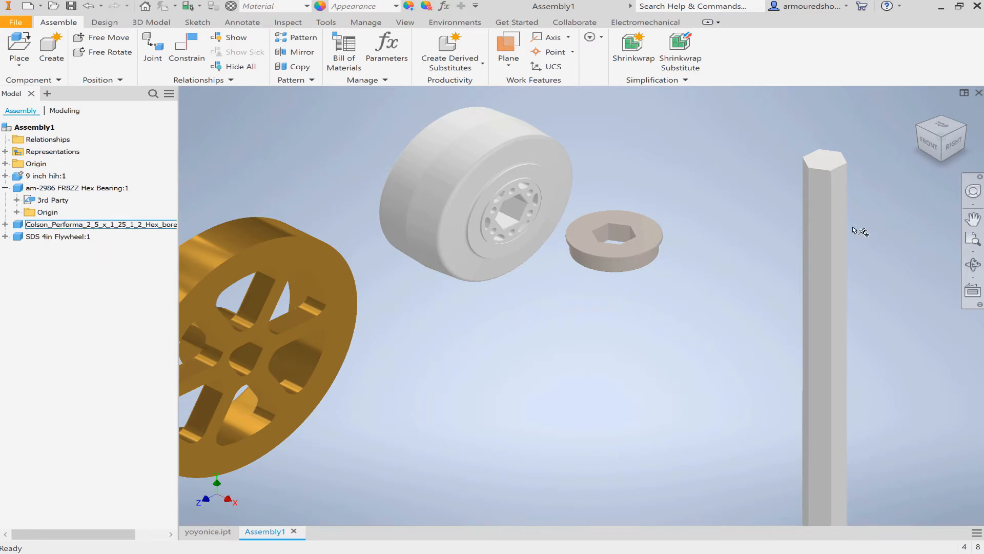
Mate a flat inside the bearing's hex bore to a side face of the hex shaft with a 0.099 in offset
drag(940, 139, 883, 201)
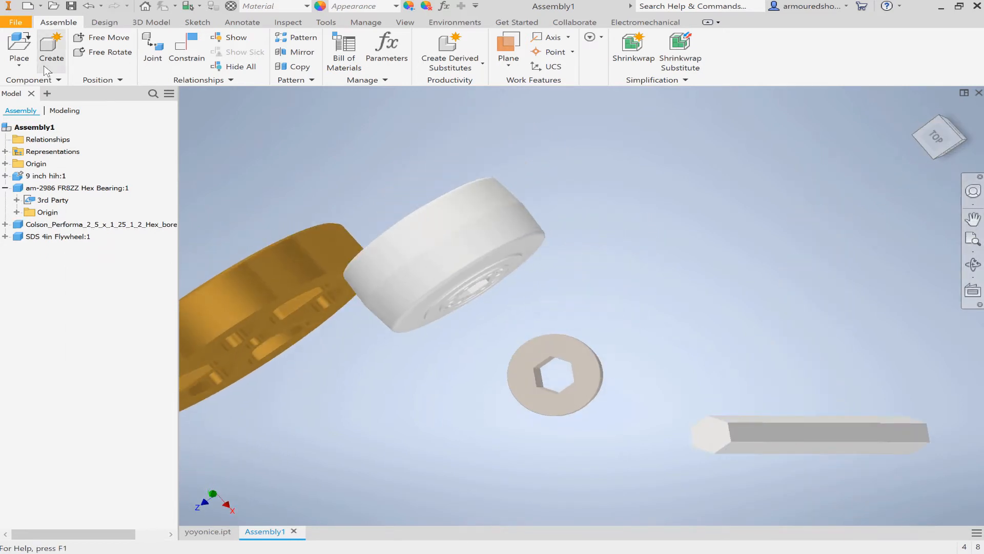
click(193, 43)
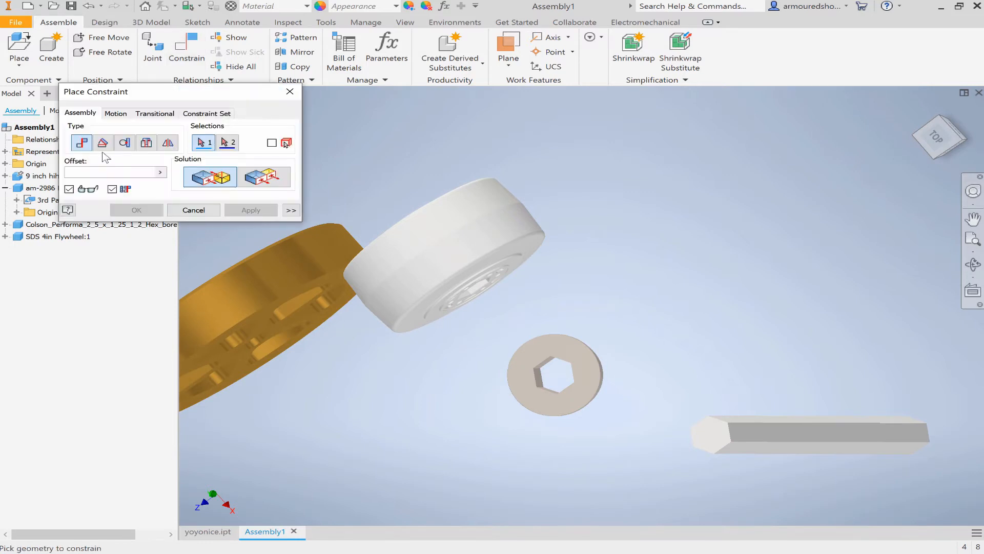
scroll(555, 395, up, 4)
scroll(554, 394, up, 3)
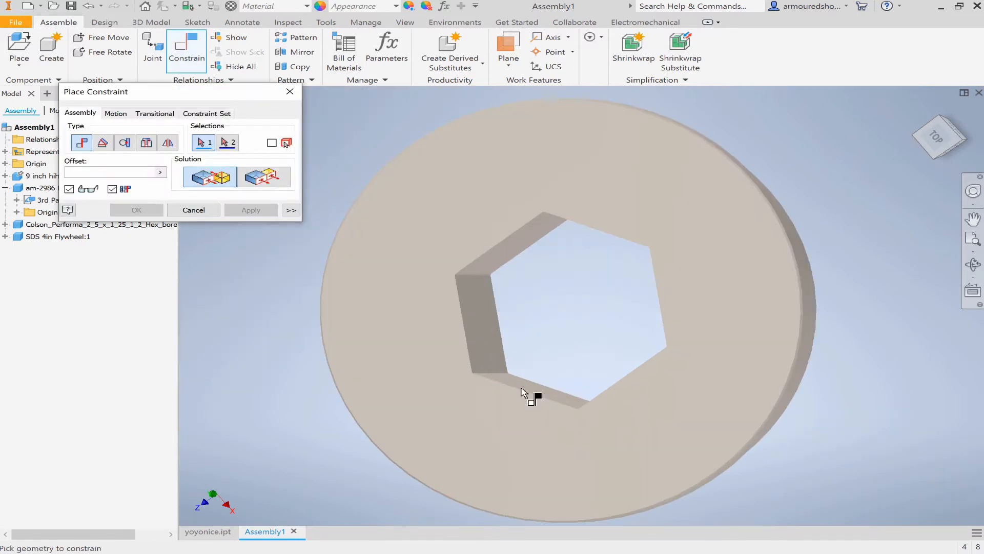
click(533, 390)
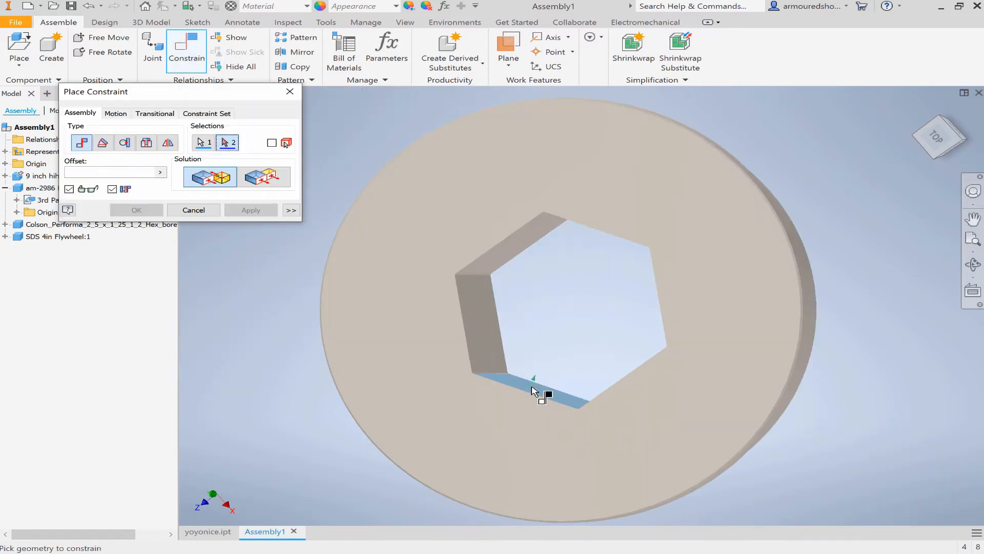
scroll(536, 391, down, 5)
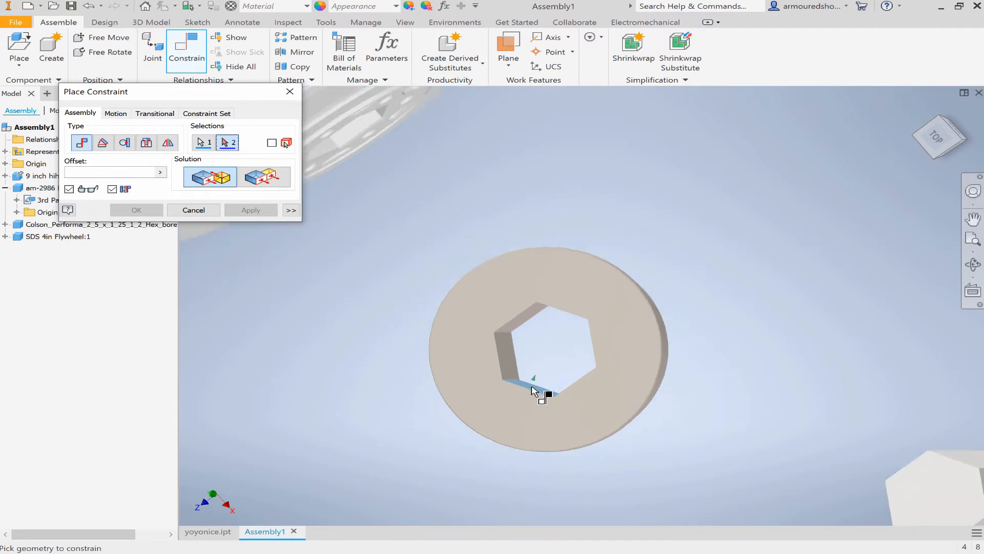
click(922, 147)
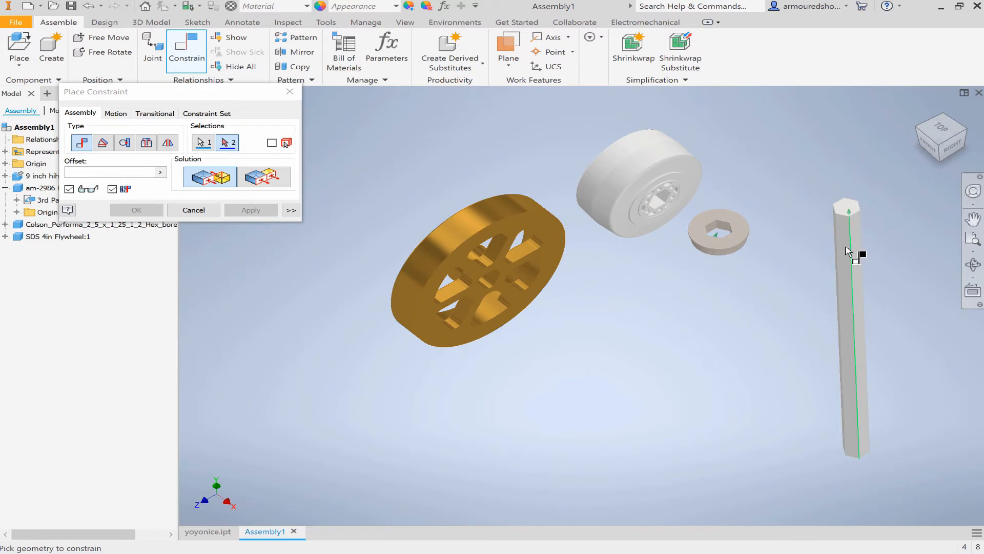
click(846, 249)
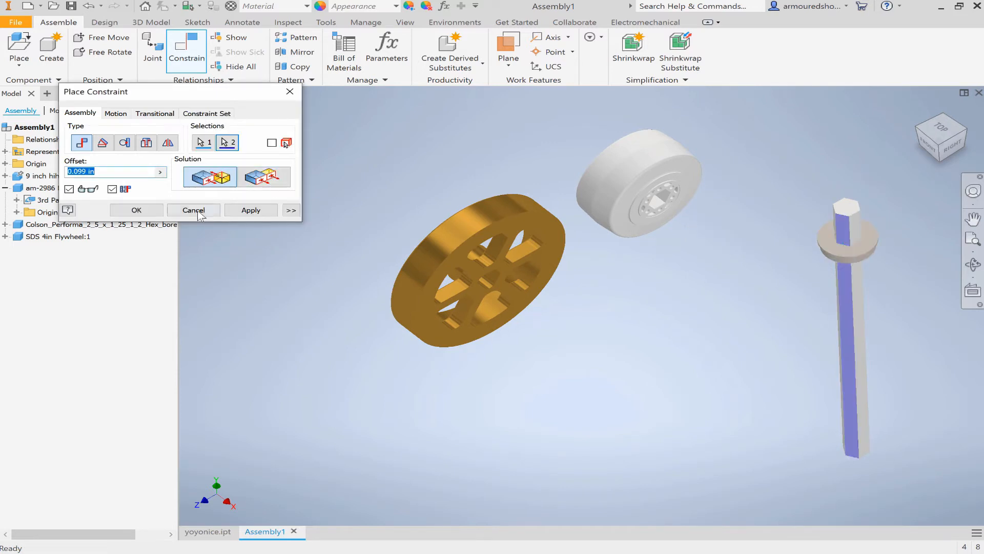
click(251, 210)
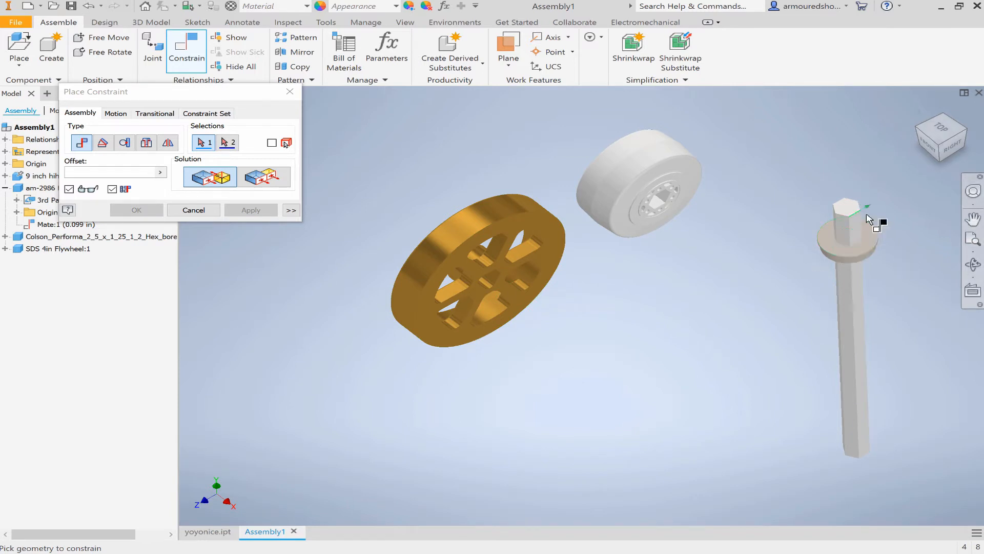
Leave the constraint command and shift the hex bearing sideways against the shaft to test its remaining freedom
click(952, 146)
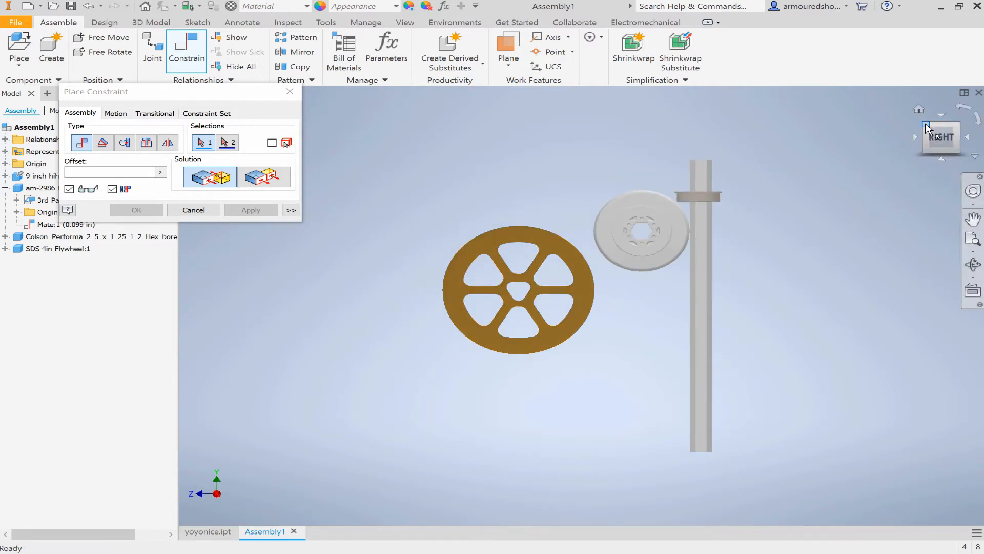
drag(926, 126, 973, 138)
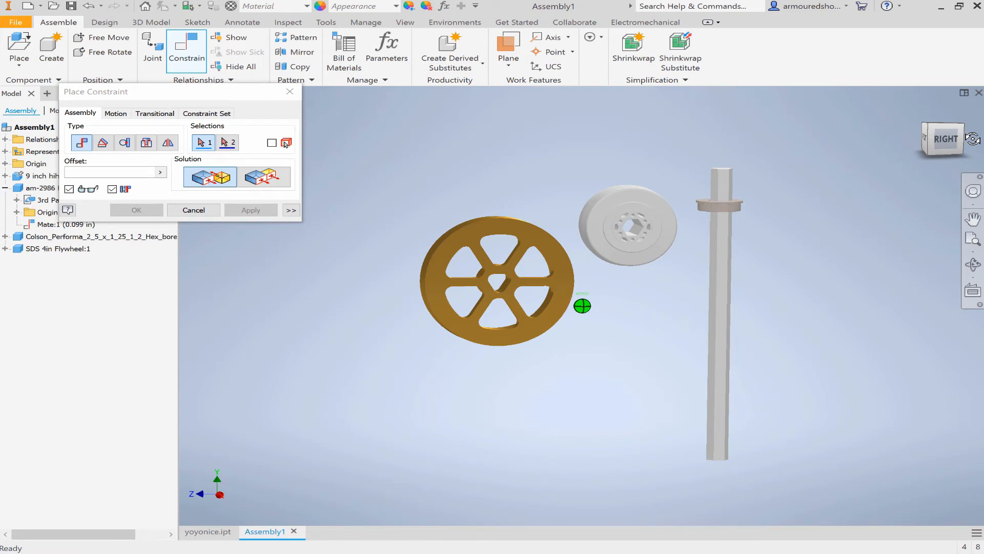
click(933, 133)
drag(933, 133, 938, 172)
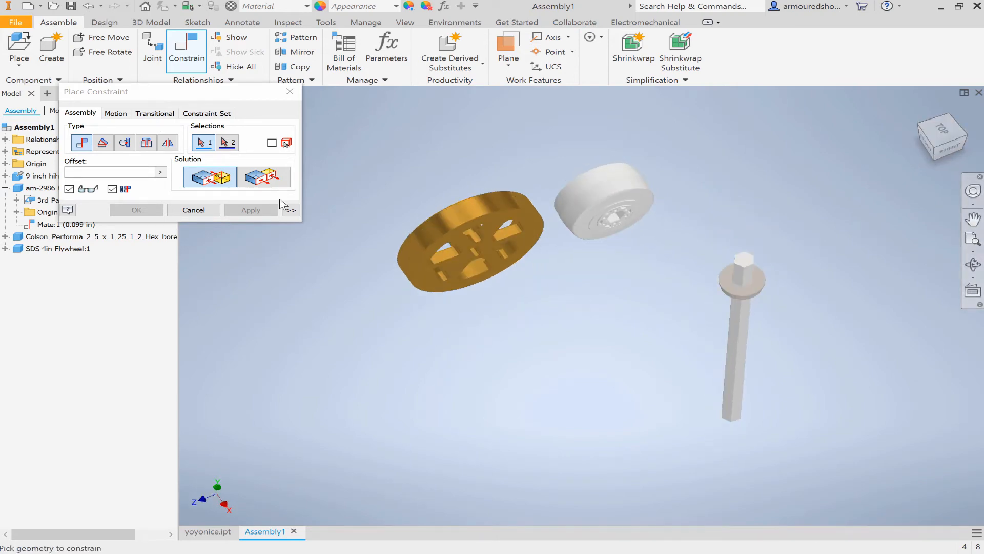
click(289, 92)
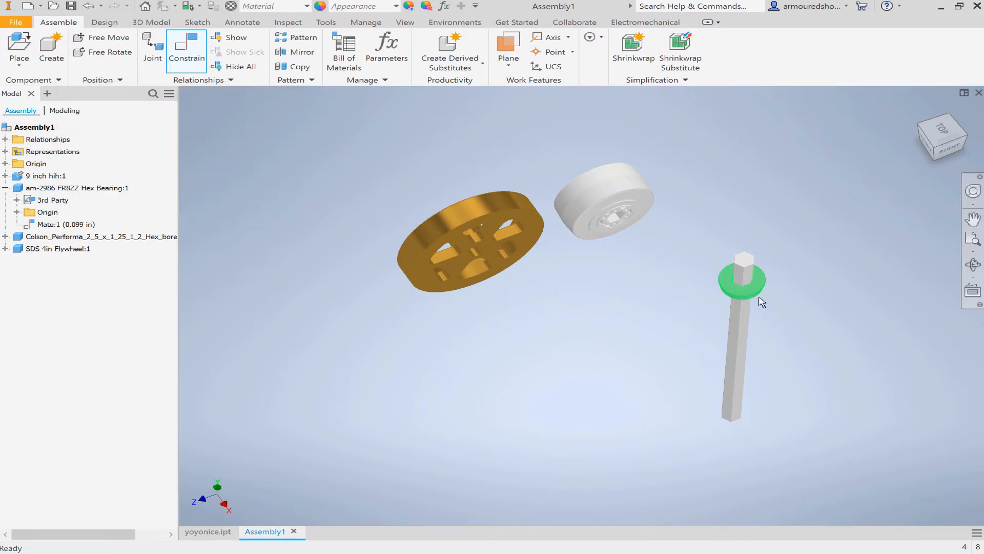
click(758, 299)
scroll(743, 286, up, 5)
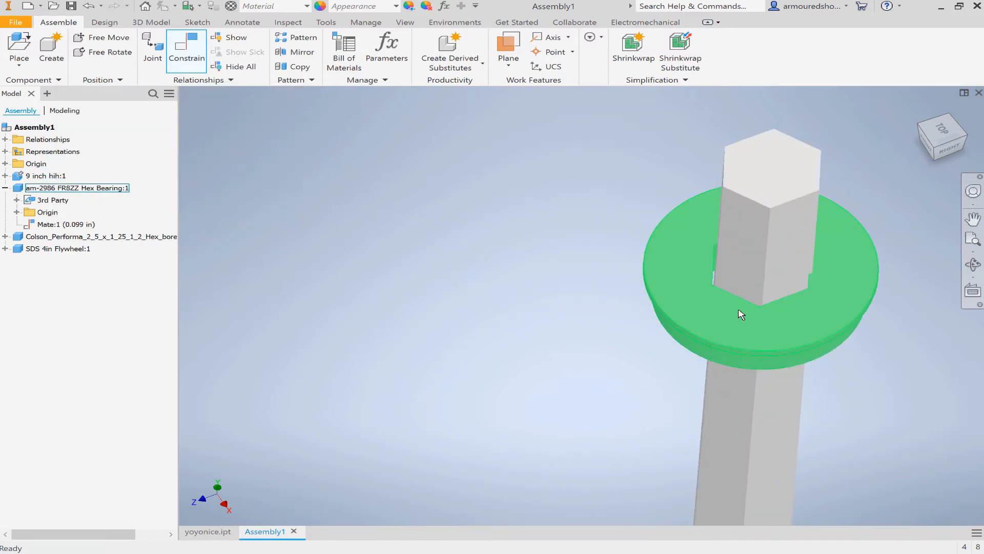
drag(741, 314, 760, 333)
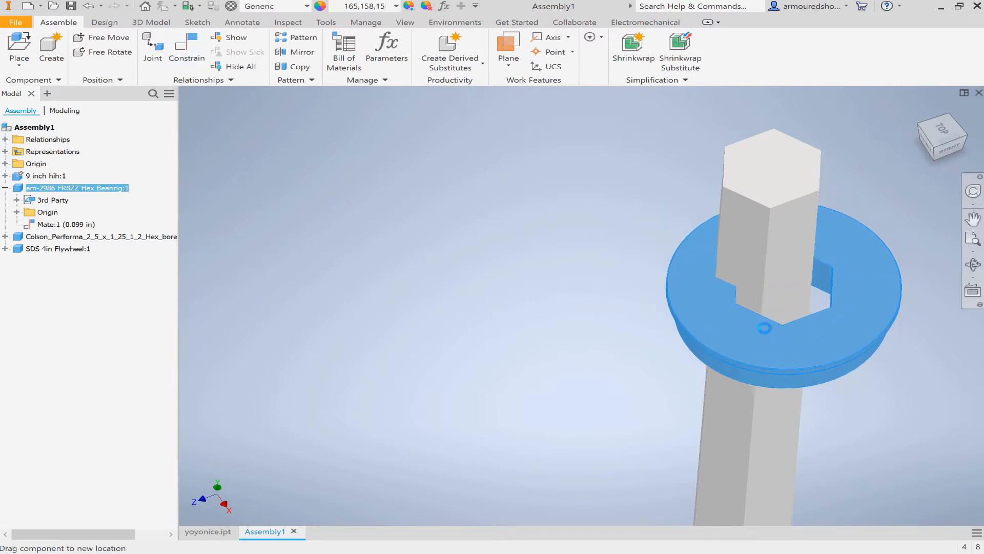
click(558, 240)
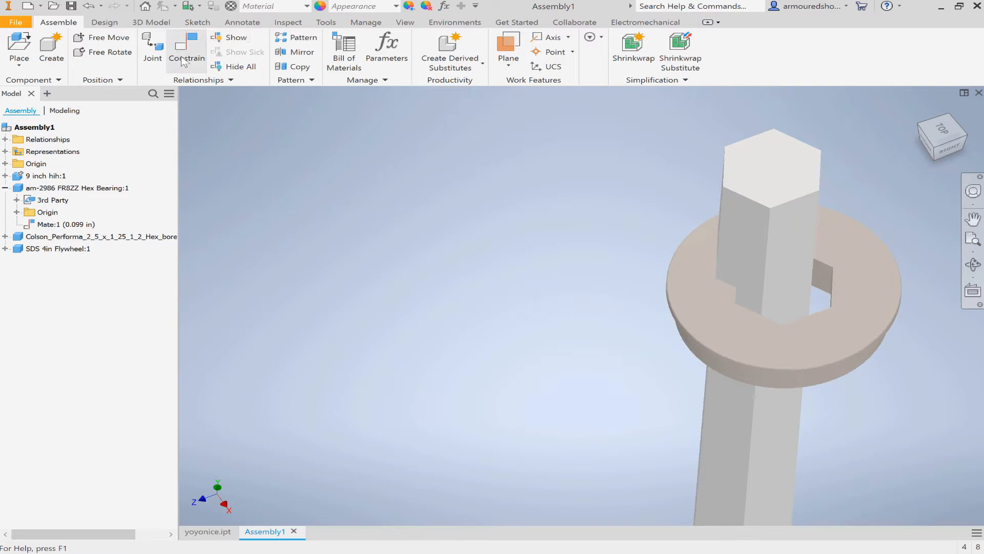
Select a corner edge inside the bearing's hex bore and a lengthwise edge of the hex shaft for a mate constraint
click(182, 61)
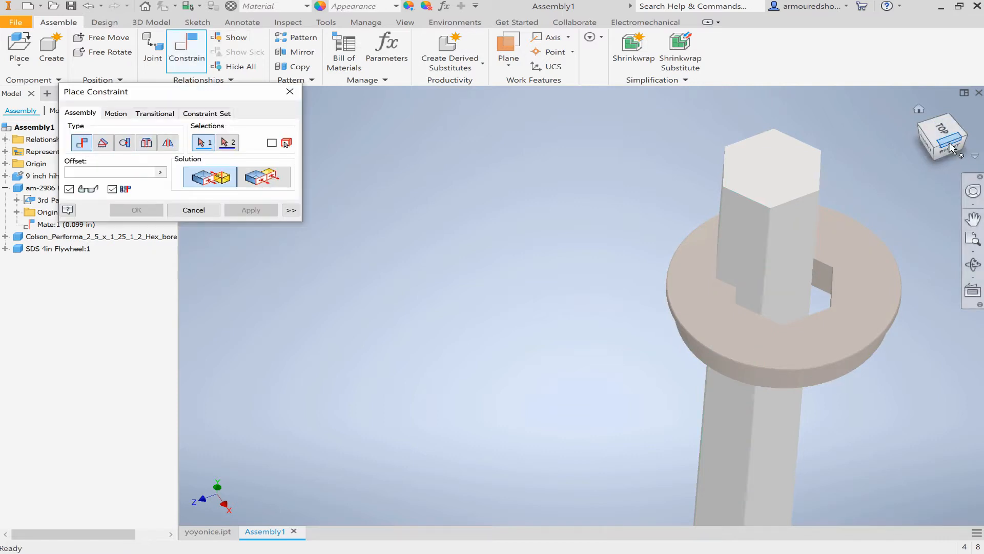
drag(942, 134, 982, 209)
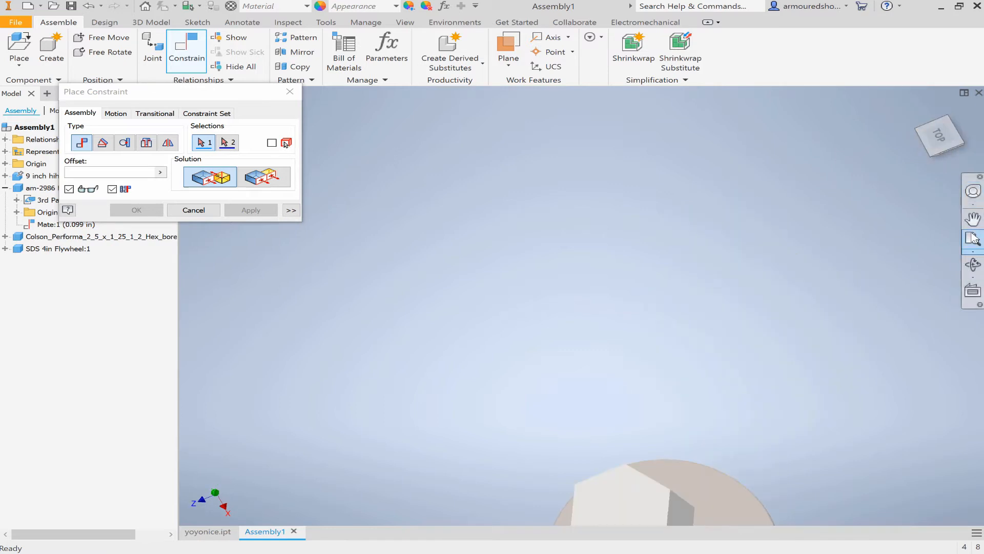
click(973, 219)
drag(765, 395, 778, 208)
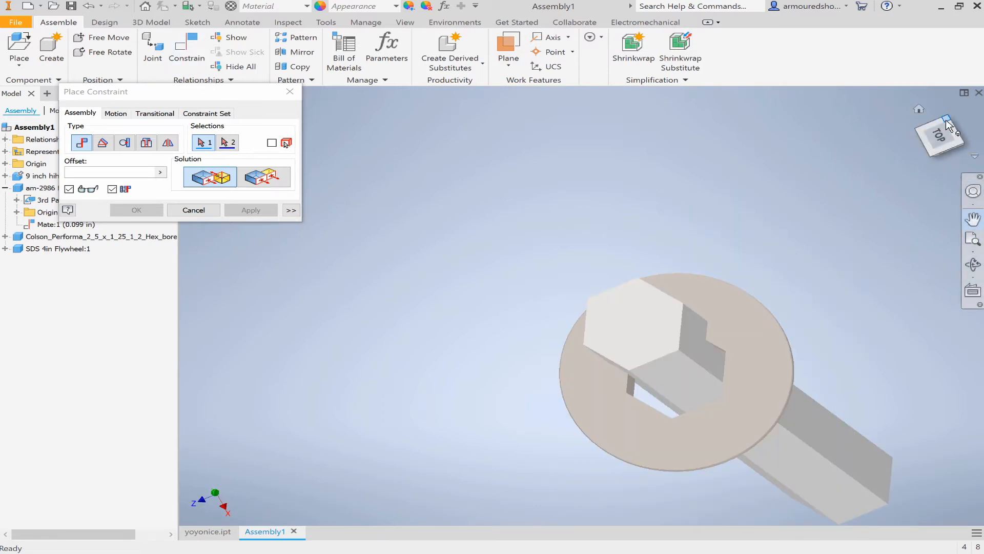
drag(947, 126, 940, 161)
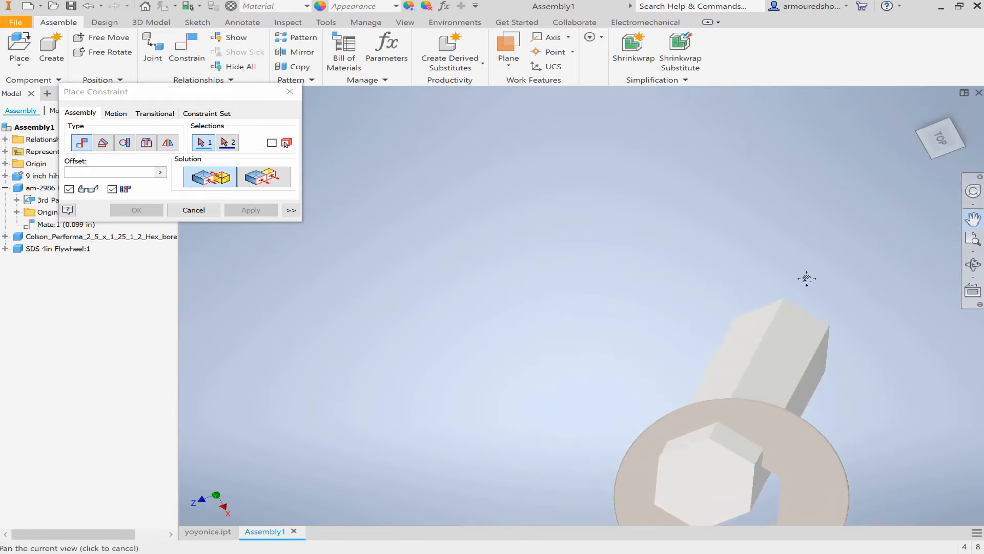
drag(806, 277, 751, 138)
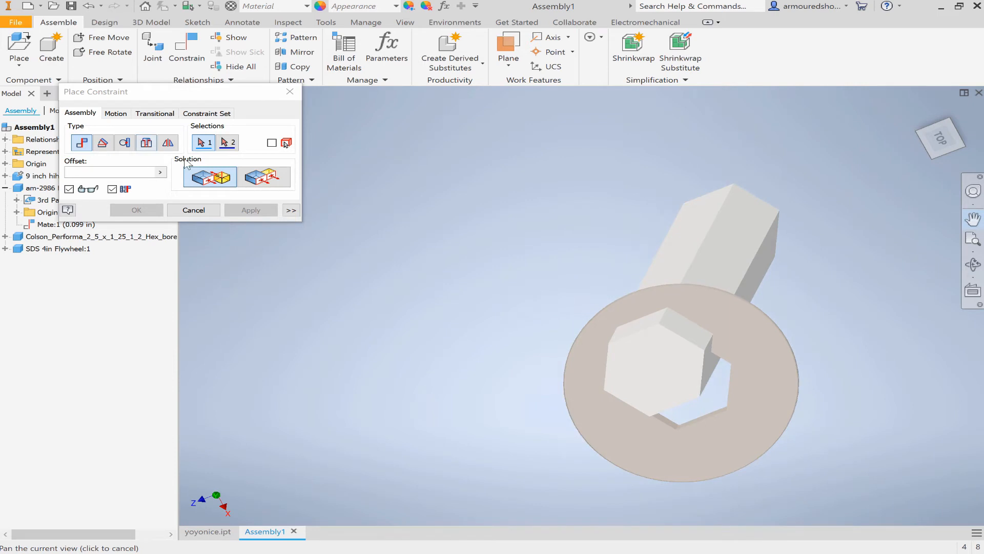
click(208, 144)
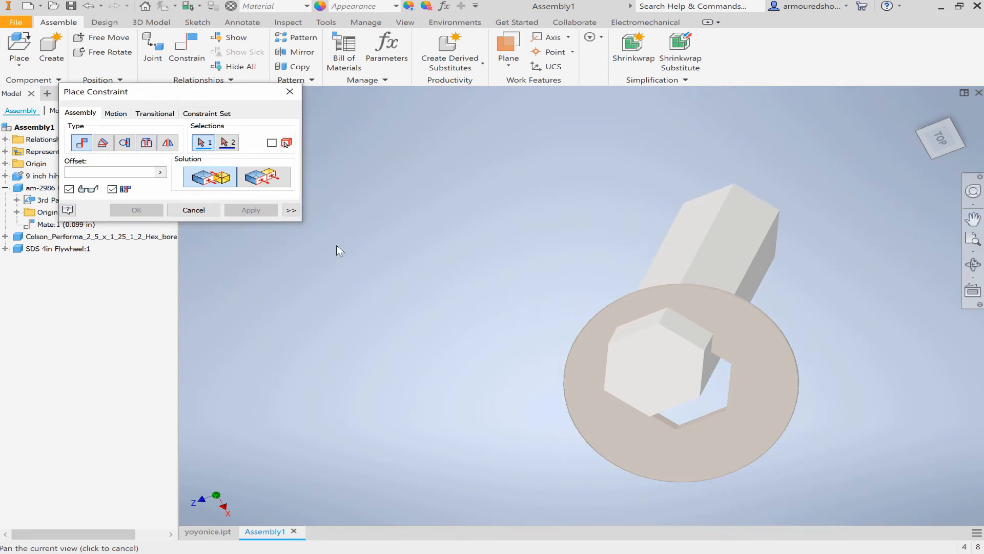
key(Escape)
scroll(682, 435, up, 3)
scroll(681, 435, up, 3)
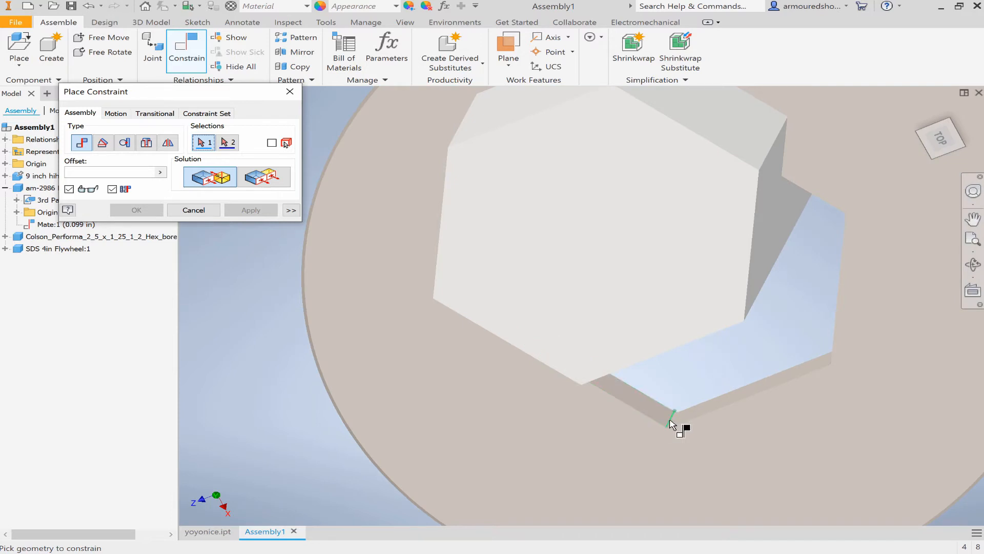
mouse_move(671, 424)
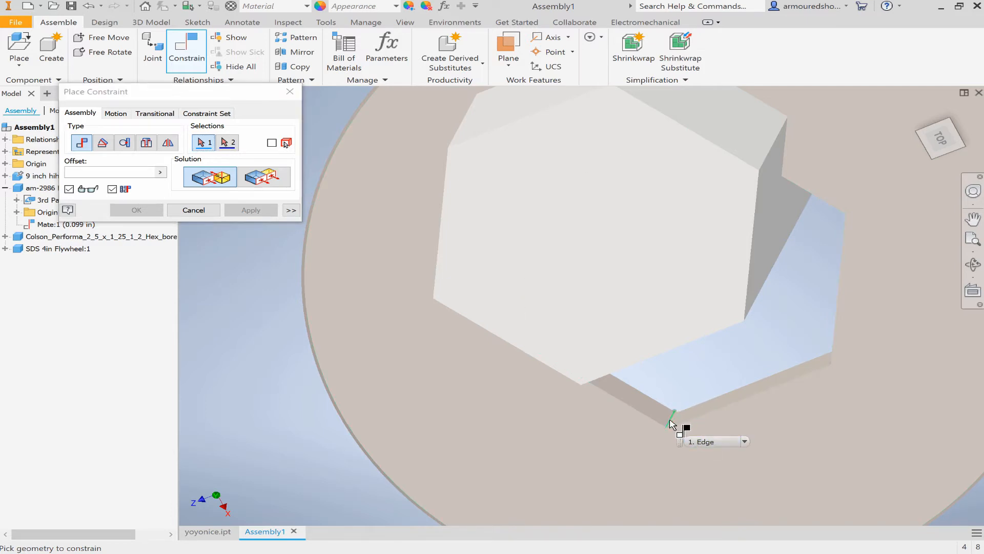
click(671, 424)
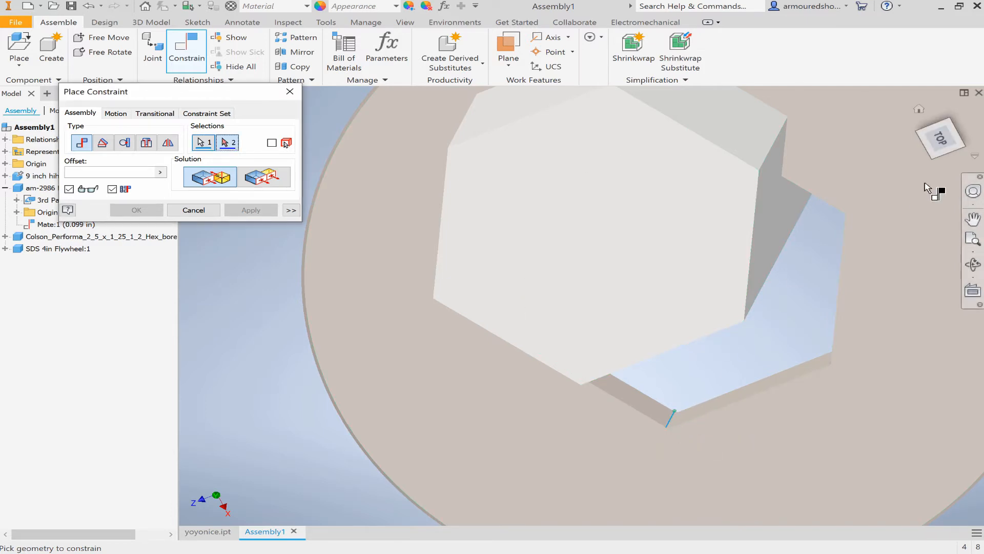
click(937, 150)
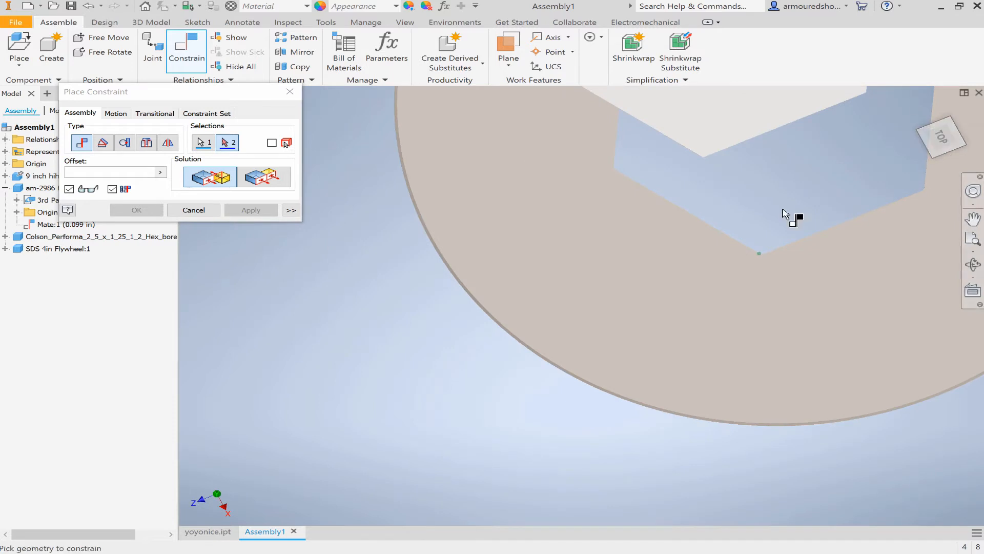
scroll(782, 214, down, 6)
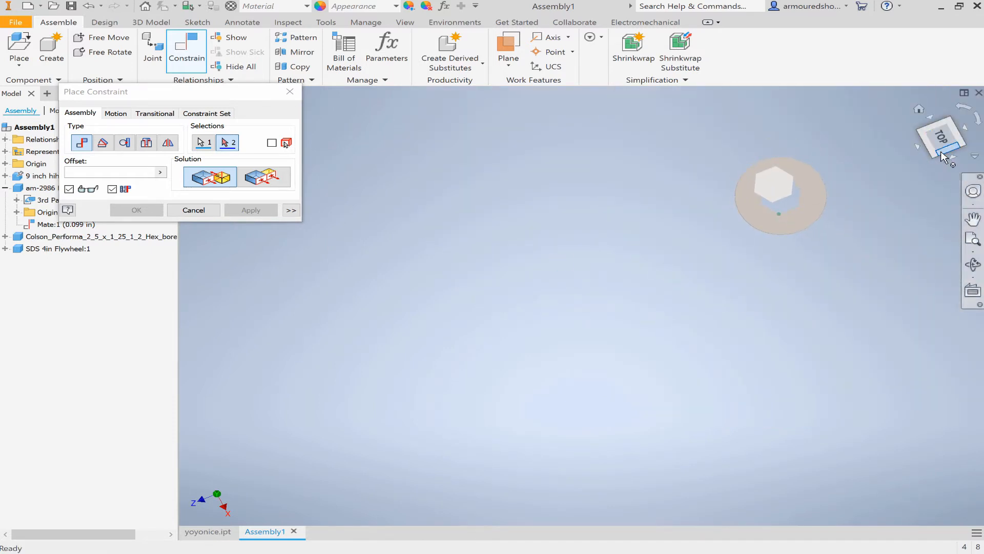
click(942, 155)
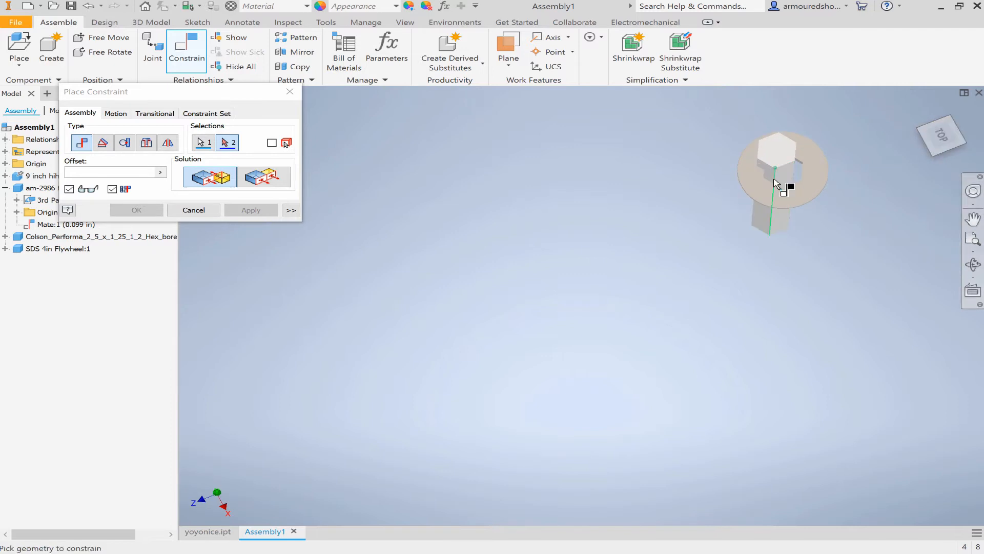
click(774, 179)
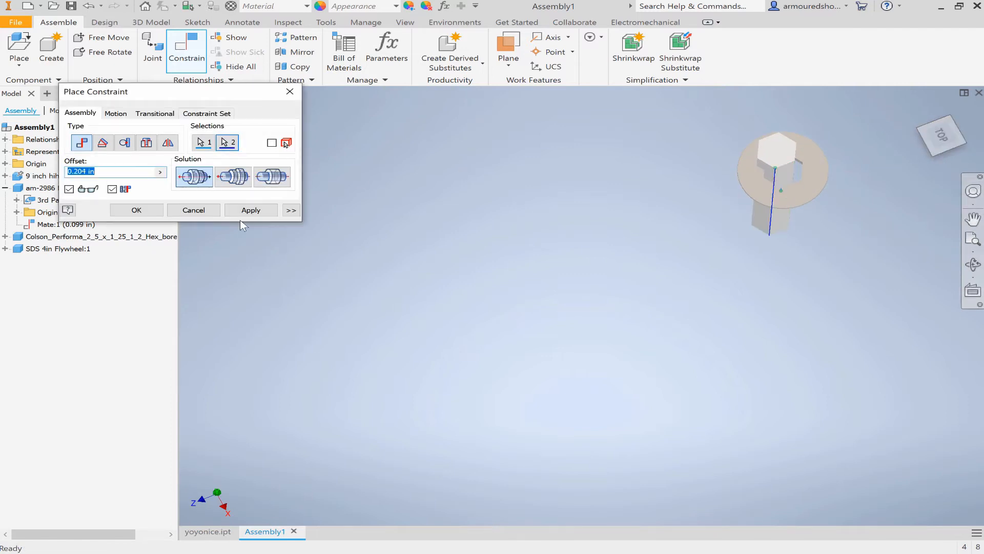
Turn off offset prediction and try to apply the edge-to-edge mate with a 0.0 in offset
click(88, 172)
click(112, 189)
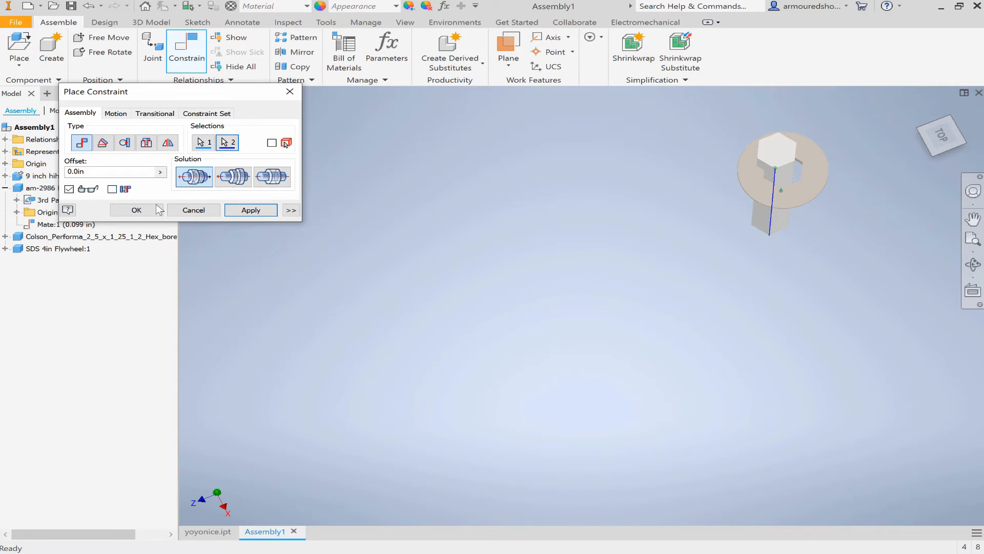
click(248, 209)
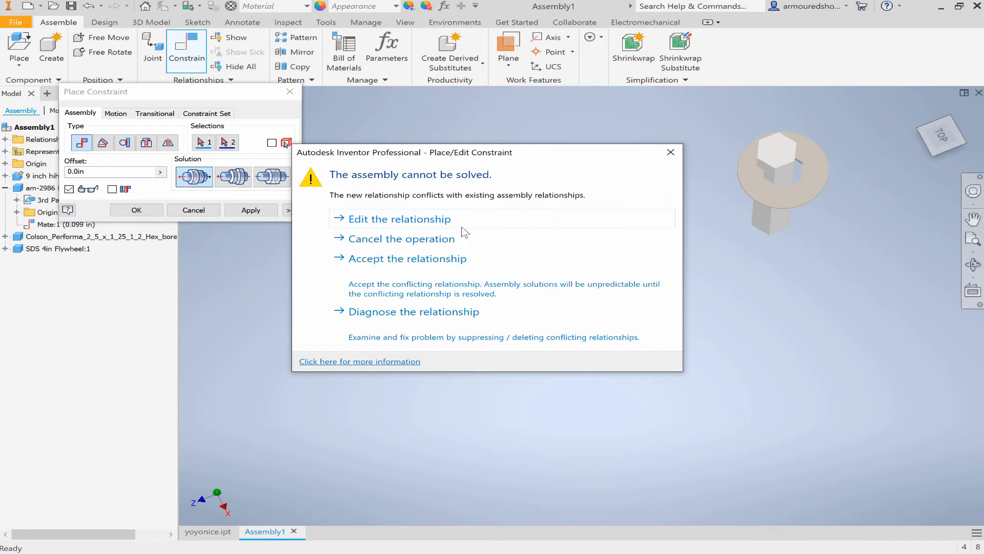
click(670, 152)
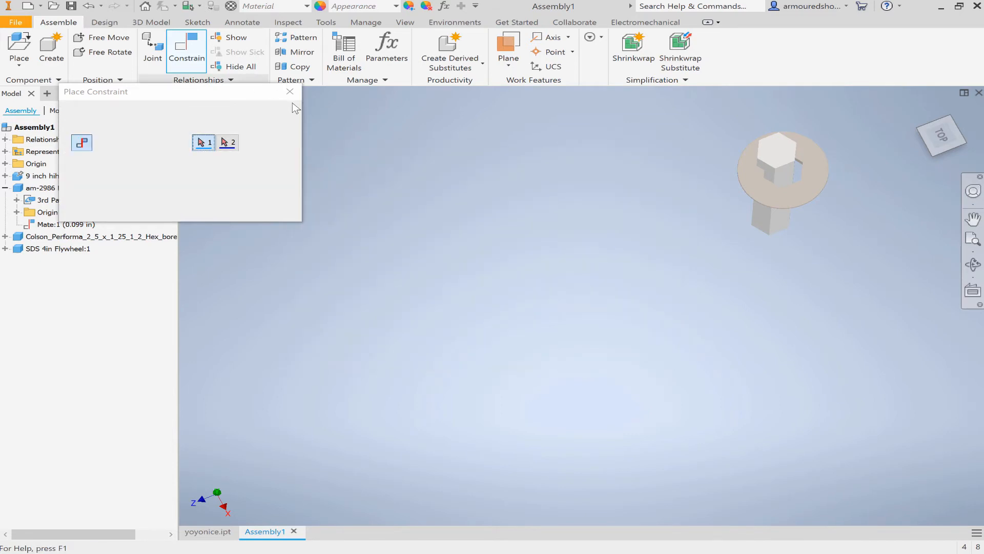
click(289, 91)
Delete the 0.099 in mate constraint from the FR8ZZ Hex Bearing
click(56, 224)
right_click(57, 224)
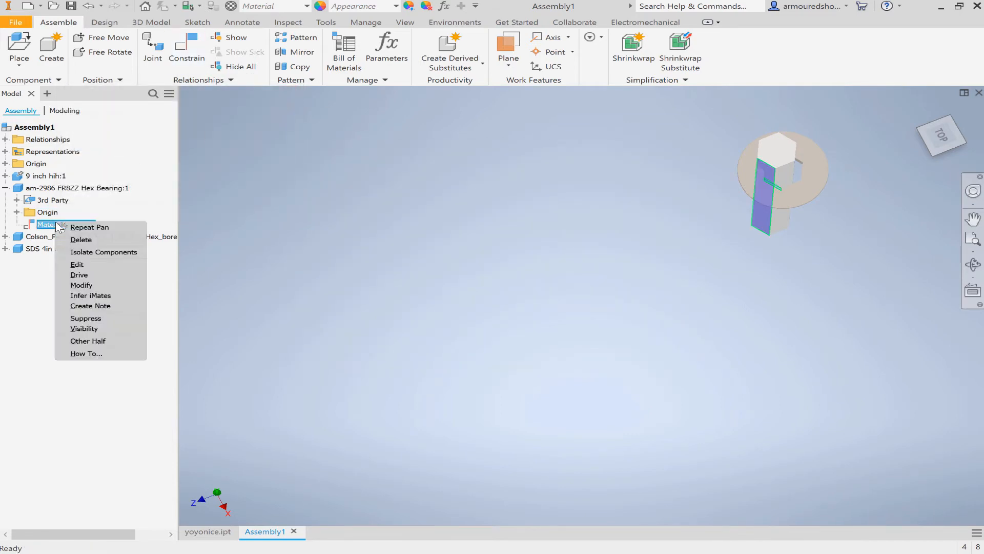
click(96, 240)
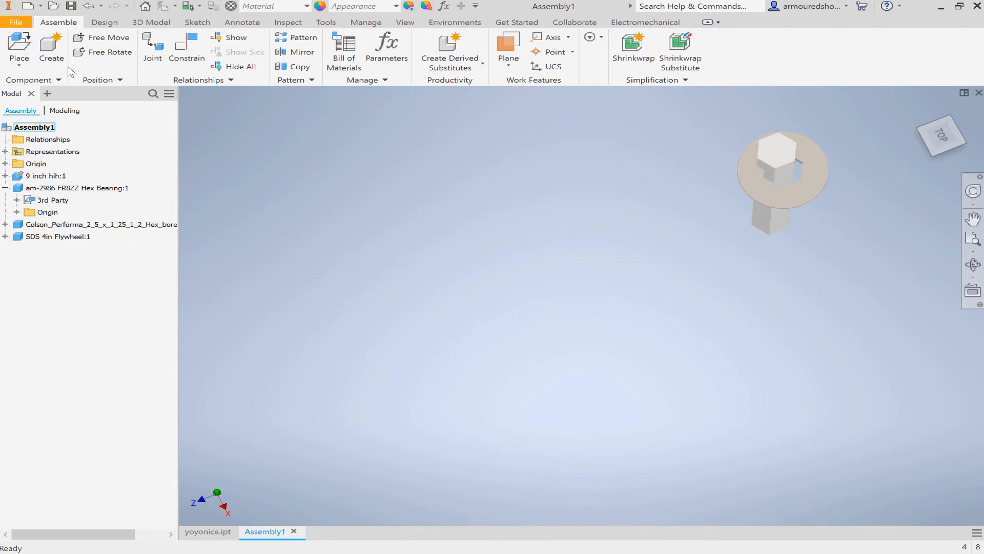
Move the unconstrained hex bearing off the shaft so that it sits beside it
click(179, 58)
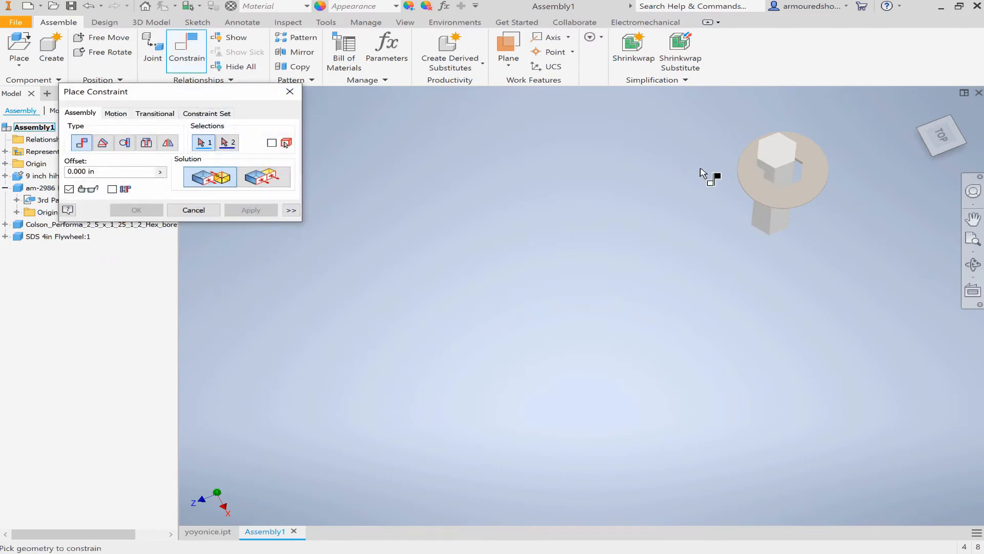
click(289, 92)
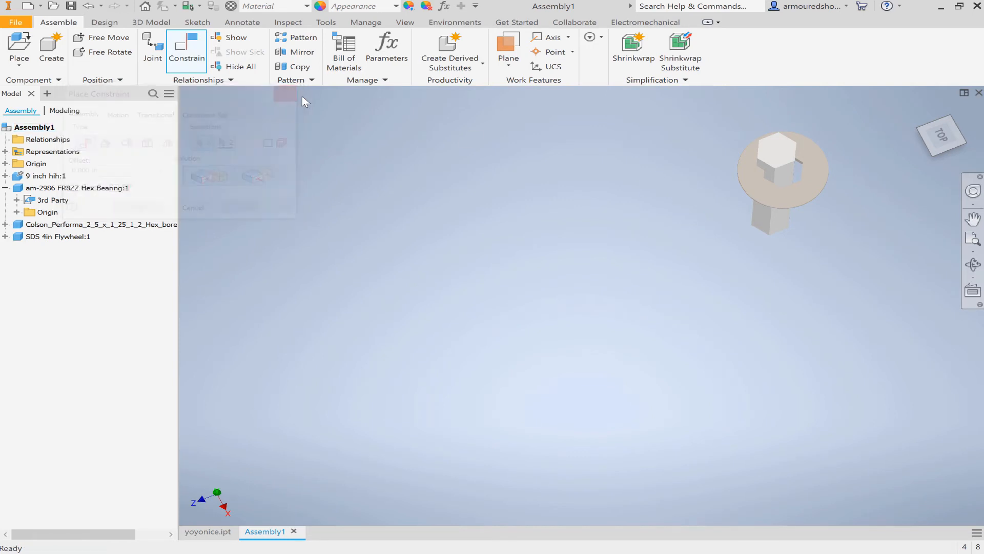
drag(797, 177, 714, 213)
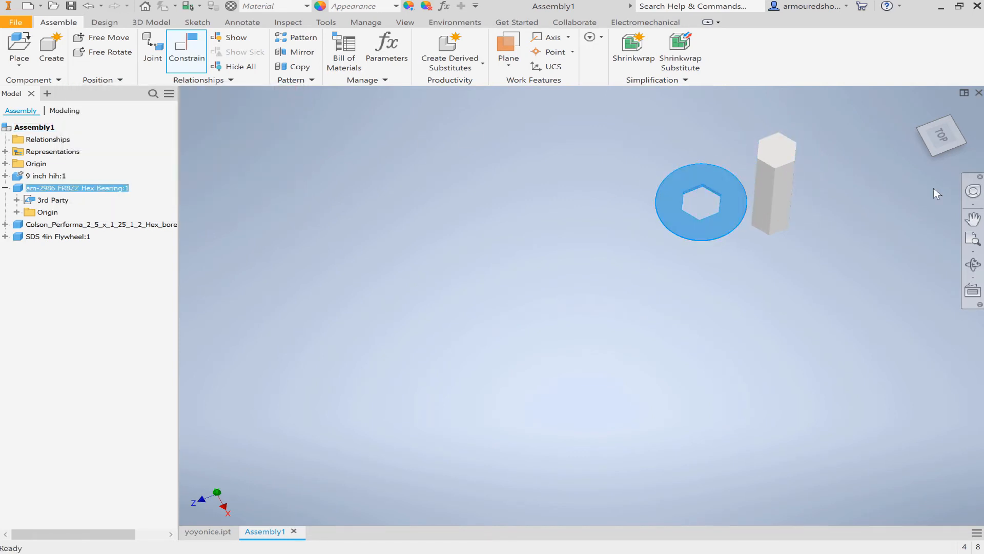
click(877, 169)
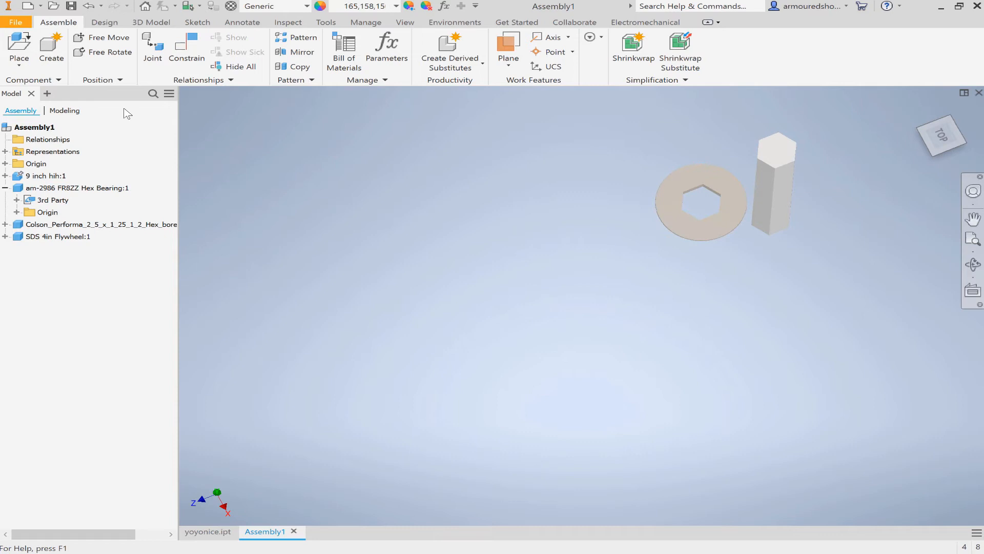
Mate a flat inside the bearing's hex bore to a side face of the hex shaft with a 0.000 in offset
click(189, 56)
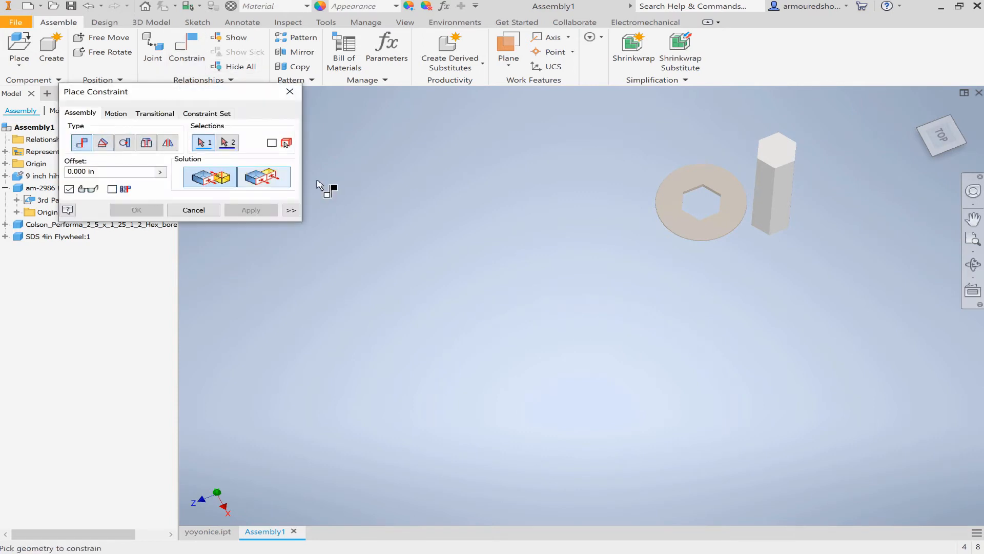
click(938, 136)
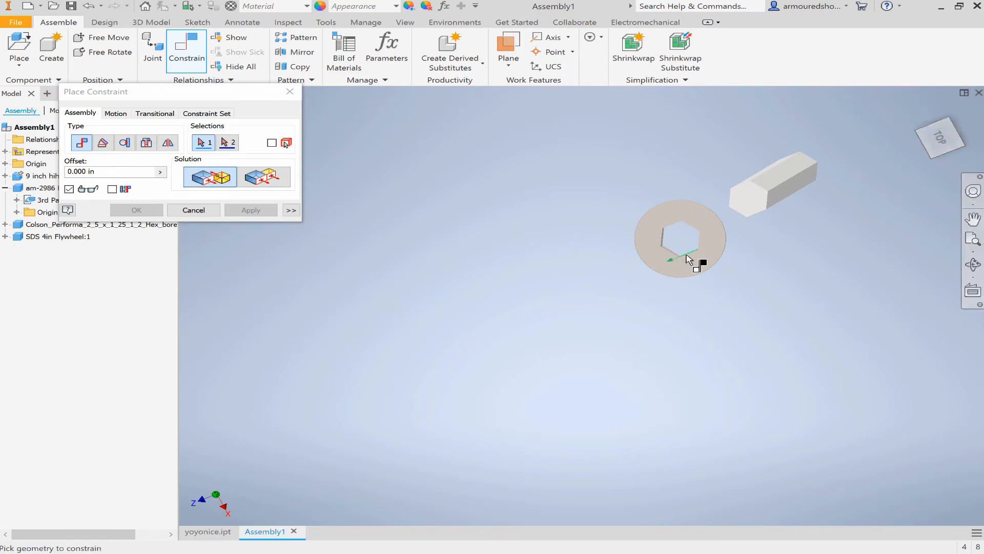
scroll(687, 258, up, 4)
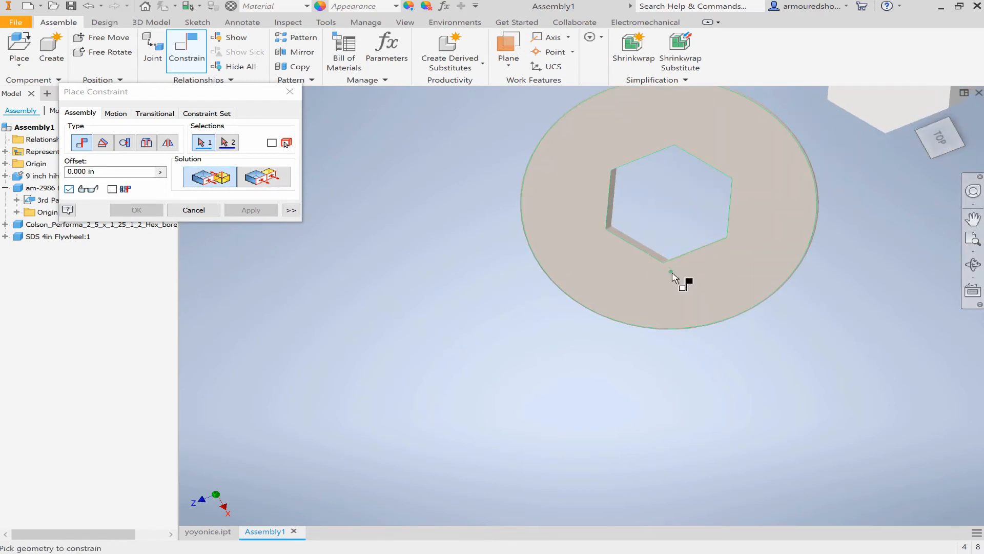
scroll(657, 259, up, 4)
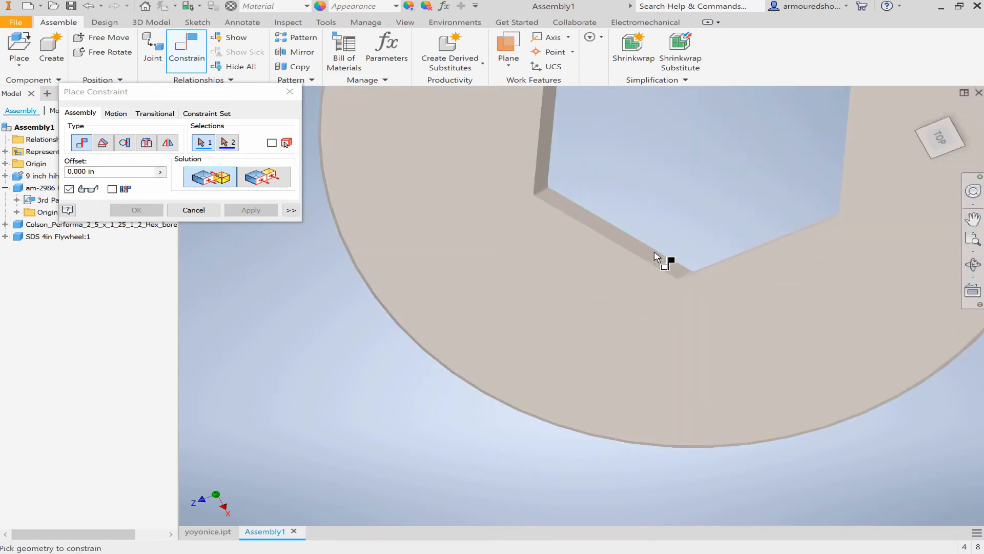
click(629, 243)
scroll(629, 242, down, 6)
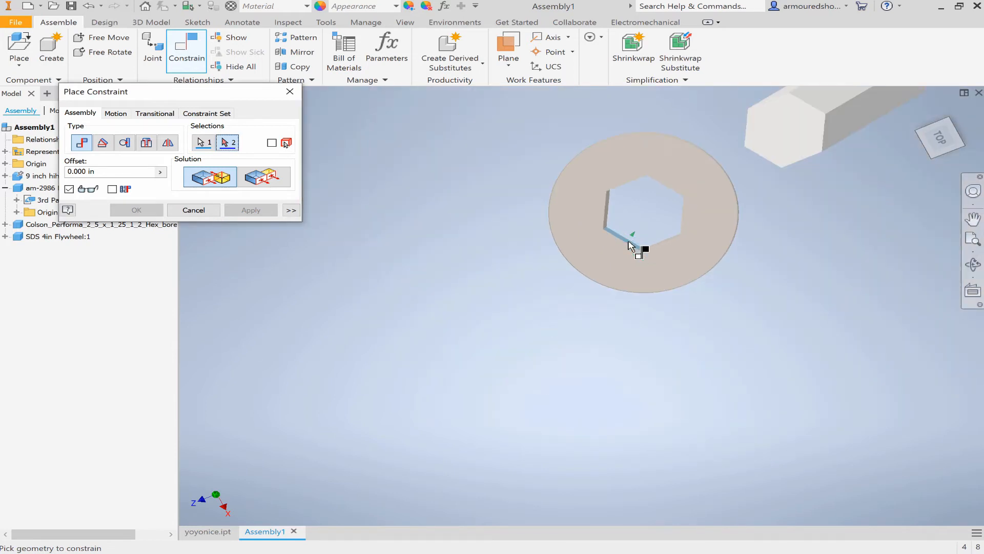
drag(928, 150, 925, 146)
click(815, 128)
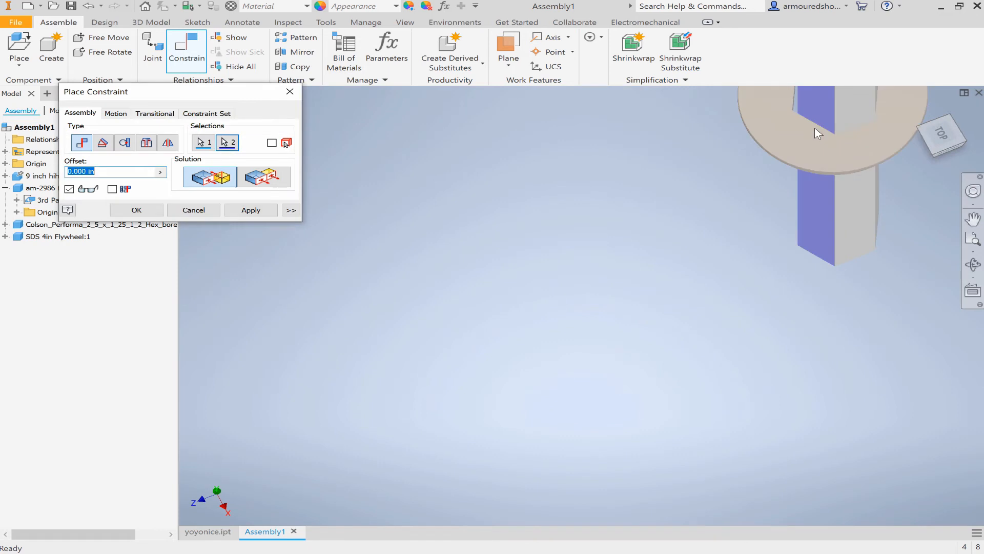
scroll(815, 128, up, 3)
click(972, 219)
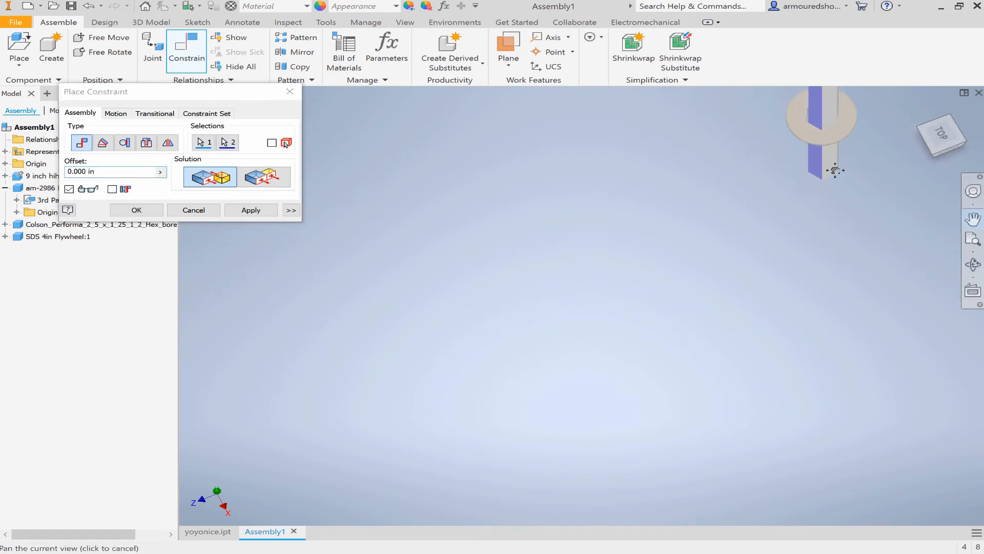
drag(836, 171, 763, 274)
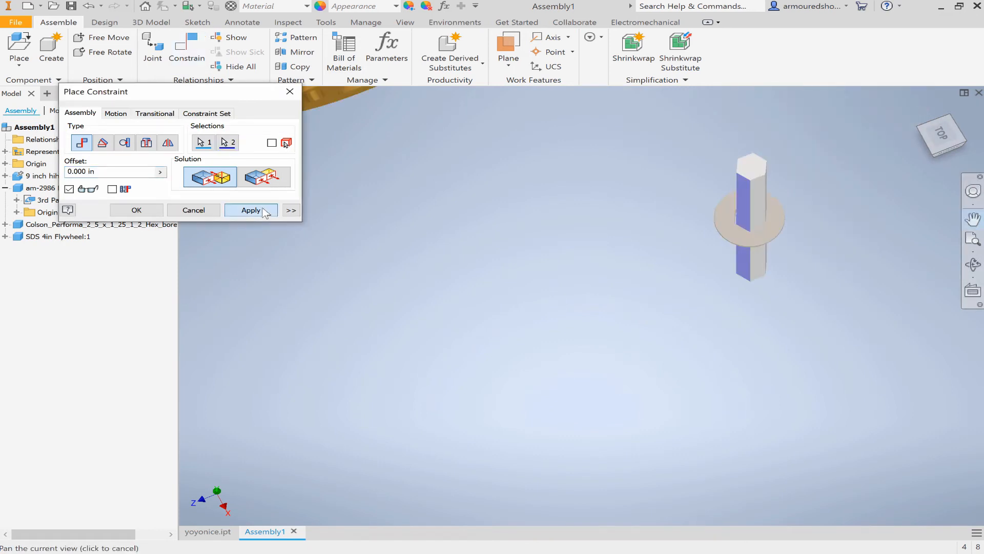
click(251, 210)
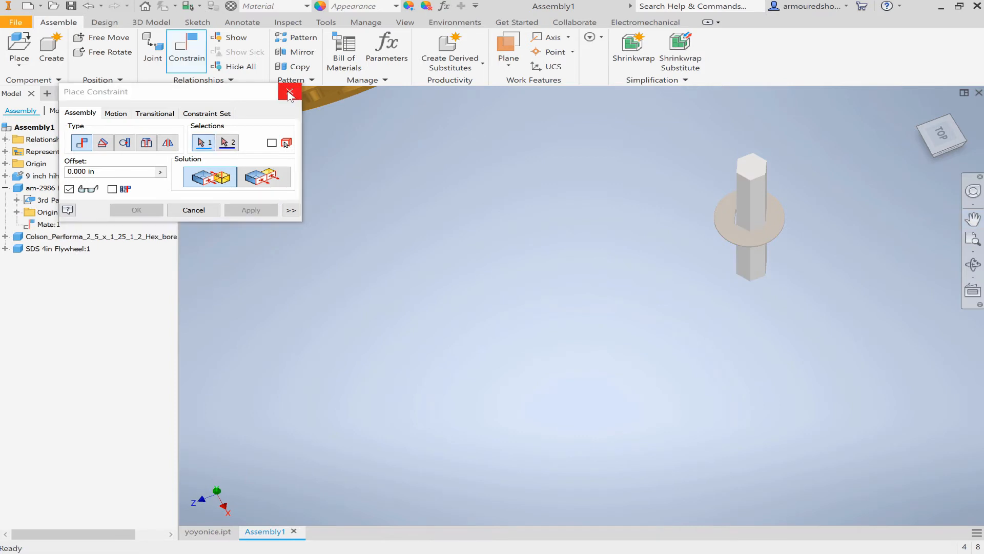
click(295, 93)
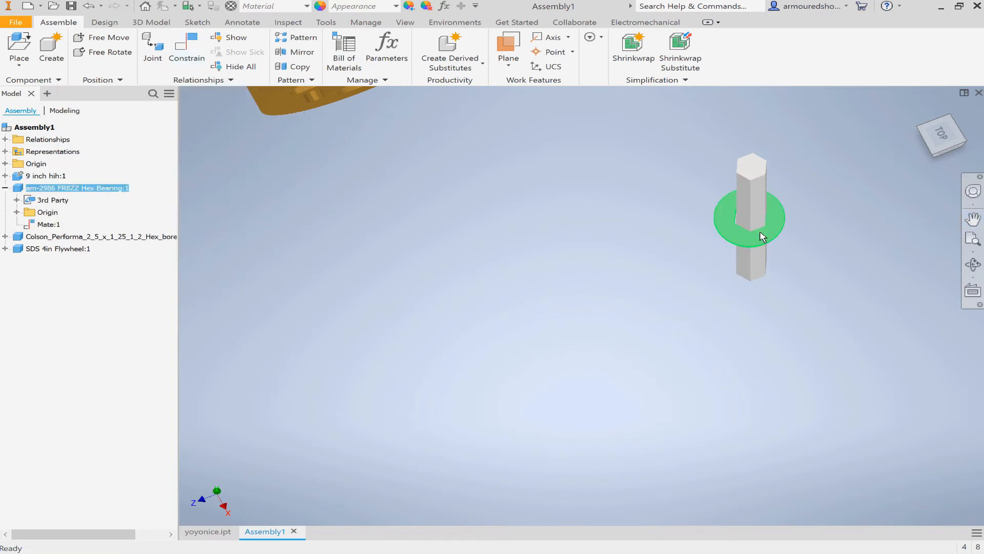
Pull the bearing aside and mate a corner edge of its hex bore to a corner edge of the hex shaft with a 0.000 in offset
drag(760, 235, 787, 262)
click(186, 45)
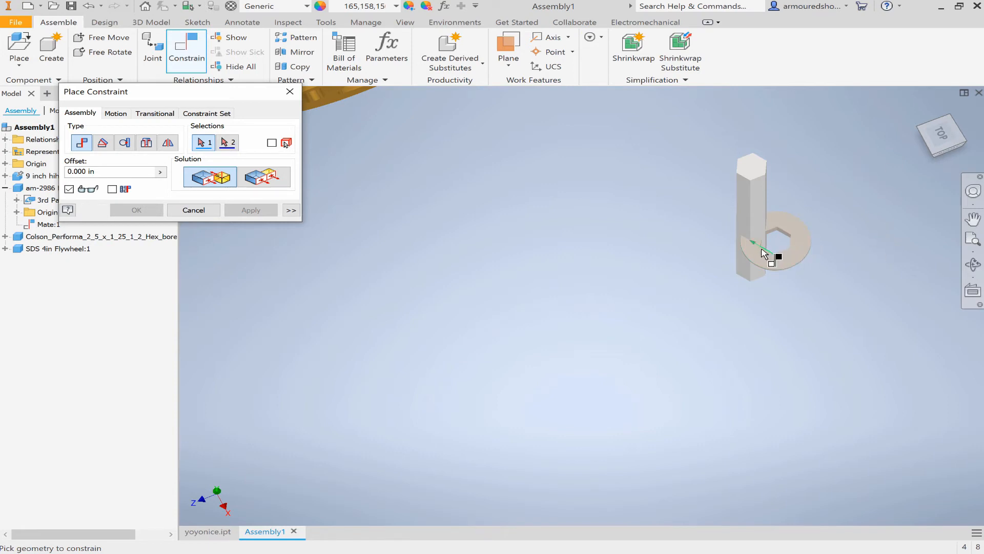
click(937, 128)
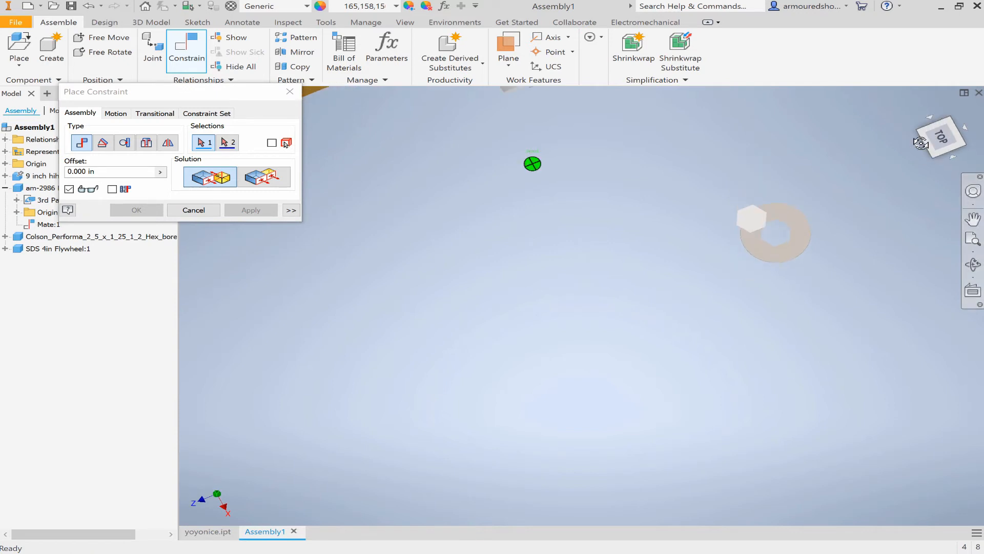
mouse_move(921, 144)
mouse_down()
mouse_move(898, 154)
mouse_move(918, 138)
mouse_up()
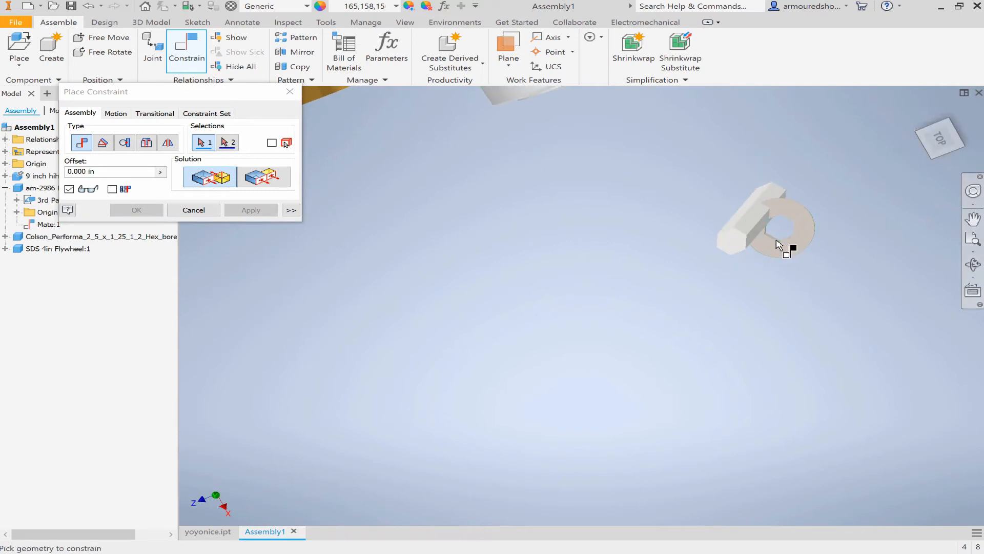
scroll(780, 248, down, 10)
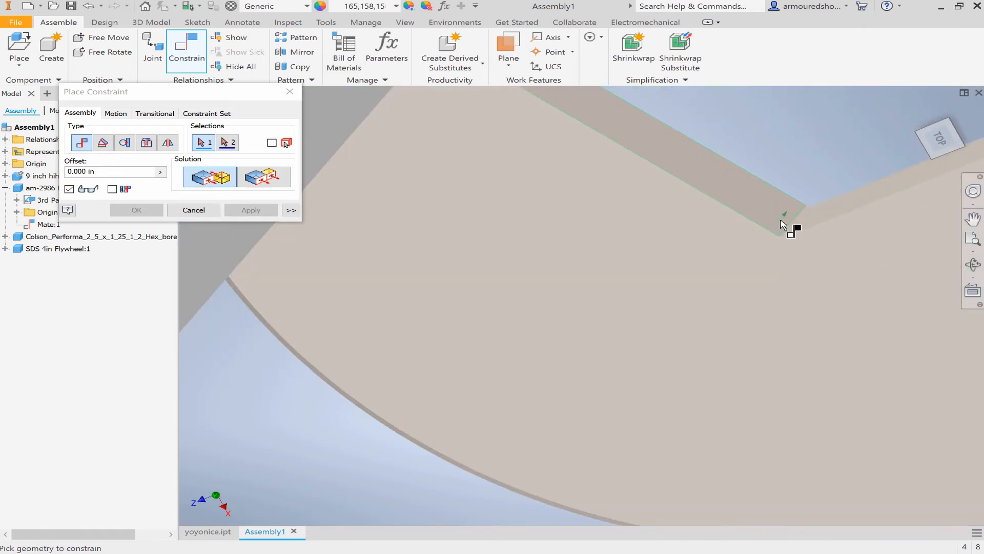
click(792, 226)
scroll(794, 222, up, 6)
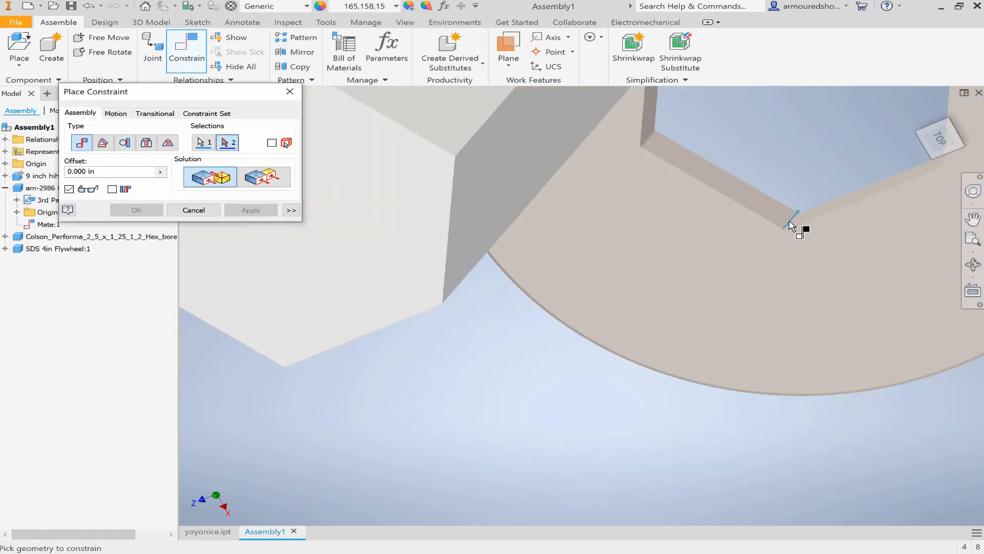
click(940, 143)
drag(959, 129, 956, 127)
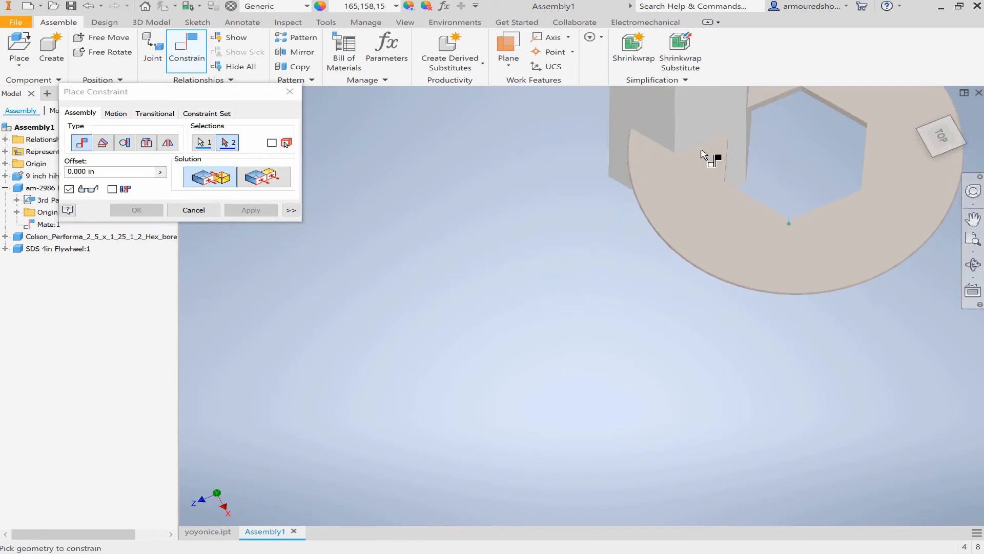
click(675, 136)
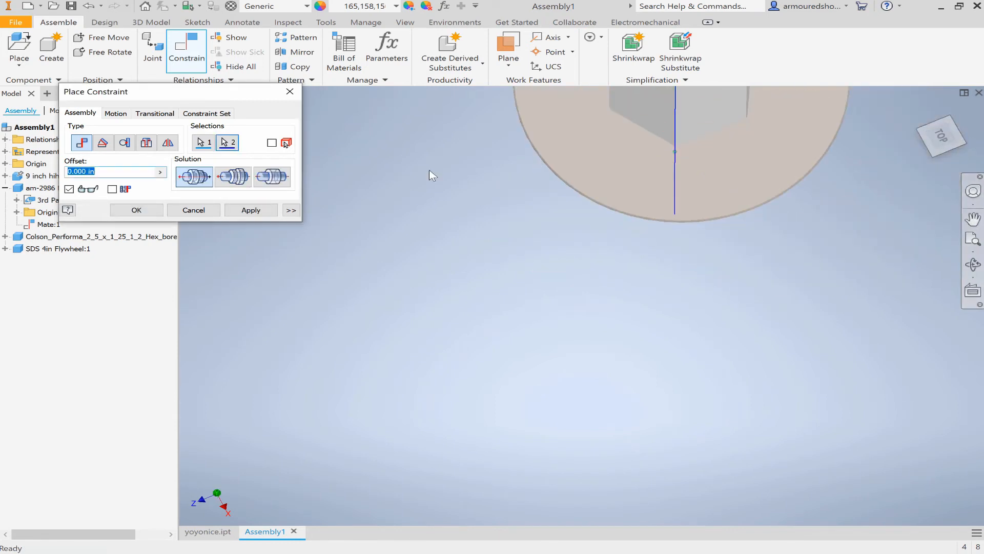
scroll(573, 163, up, 3)
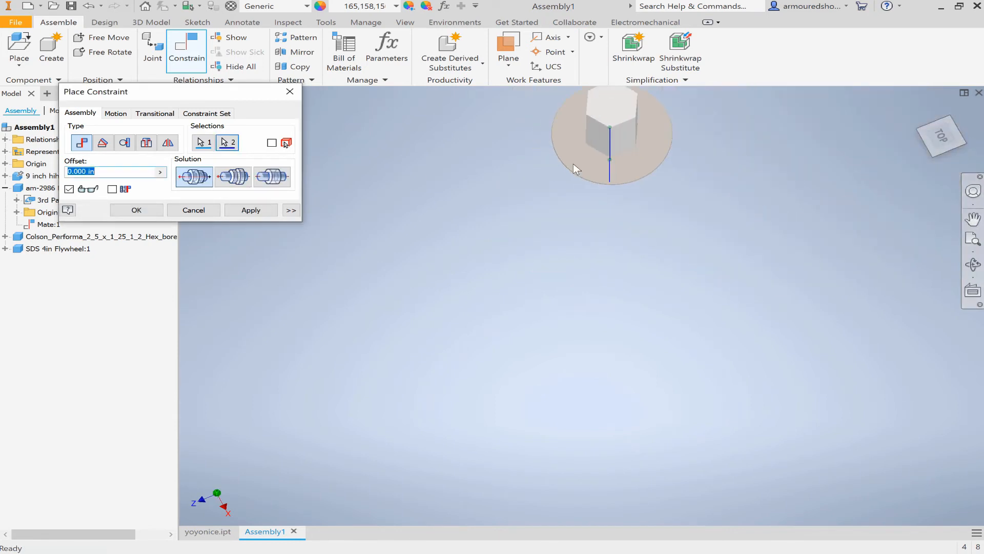
click(241, 214)
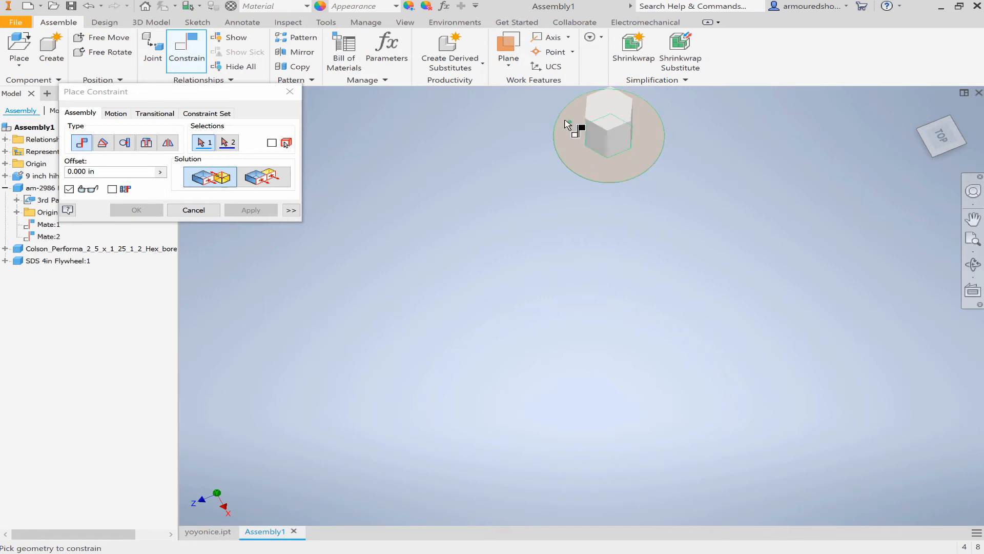
Close the constraint settings and slide the mated hex bearing up along the shaft in the front view
click(928, 146)
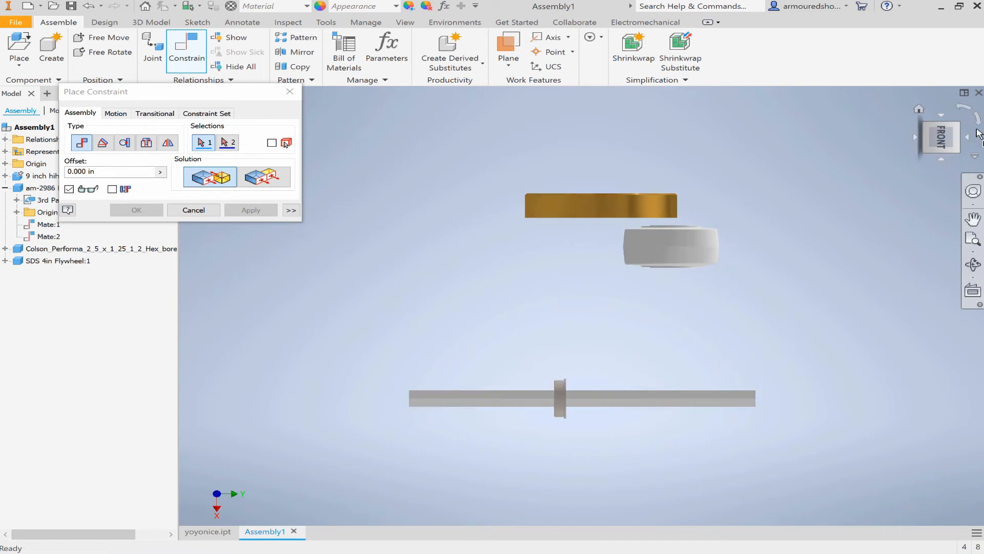
click(979, 122)
click(964, 109)
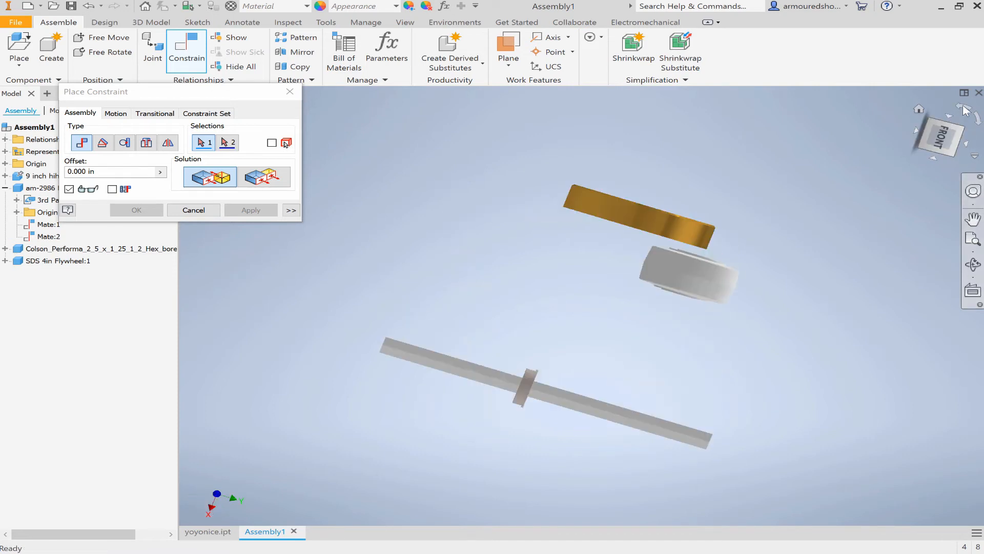
click(966, 109)
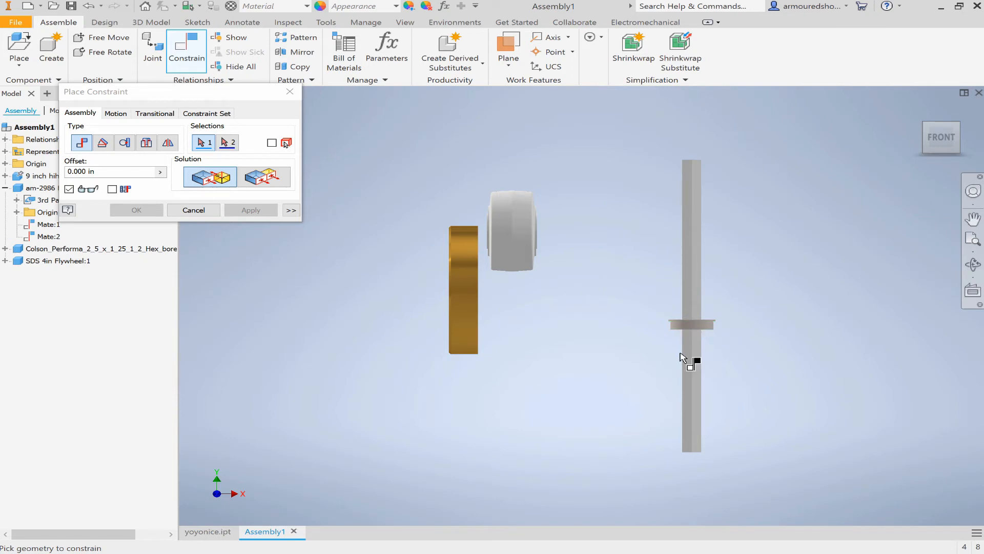
click(290, 91)
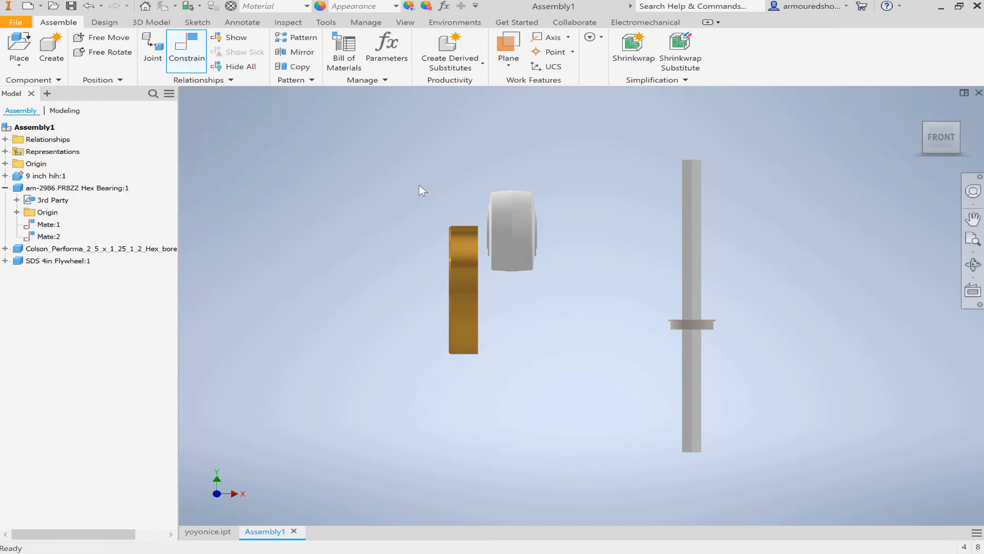
drag(693, 331, 693, 258)
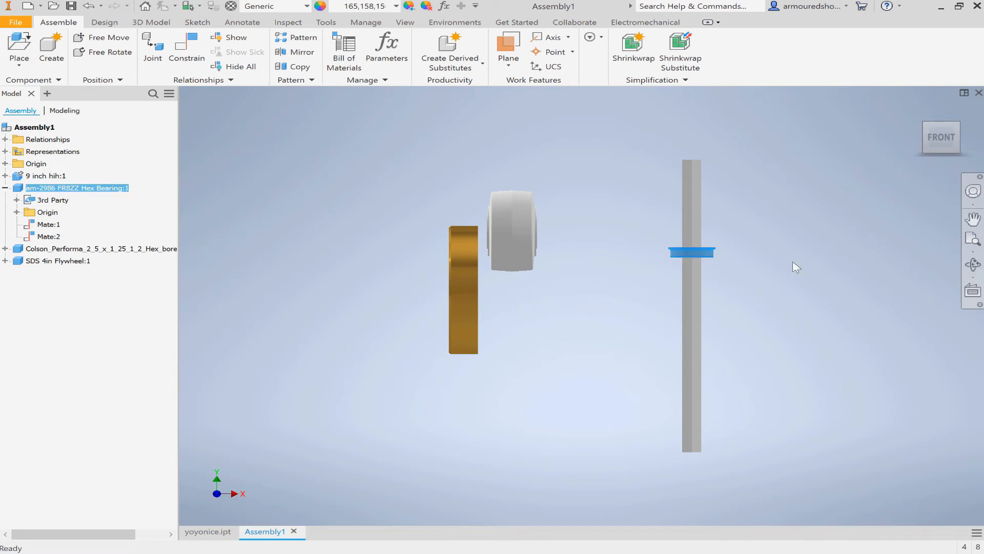
Try a flush constraint between the bearing's upper face and the shaft's top end face with offsets of 2 in and 5 in
click(924, 127)
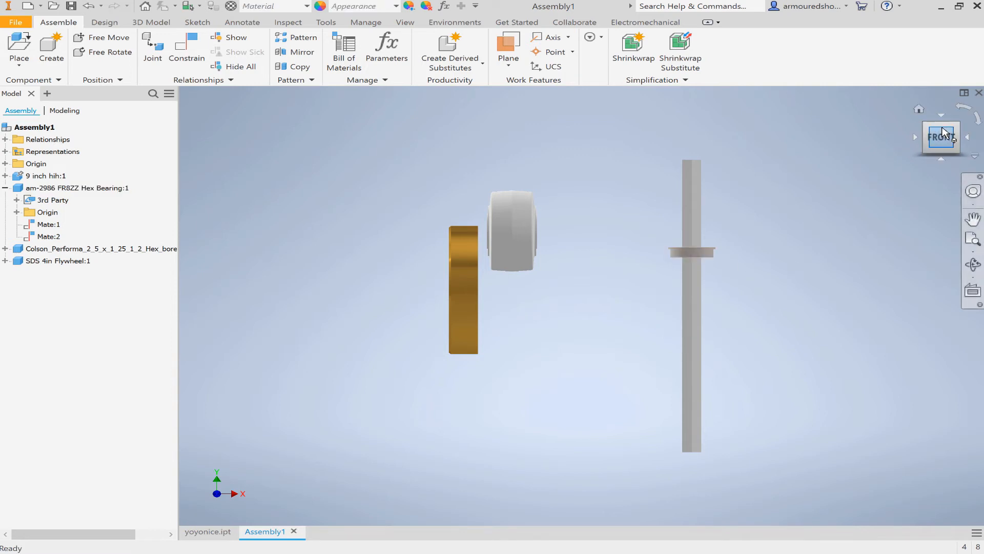
click(943, 131)
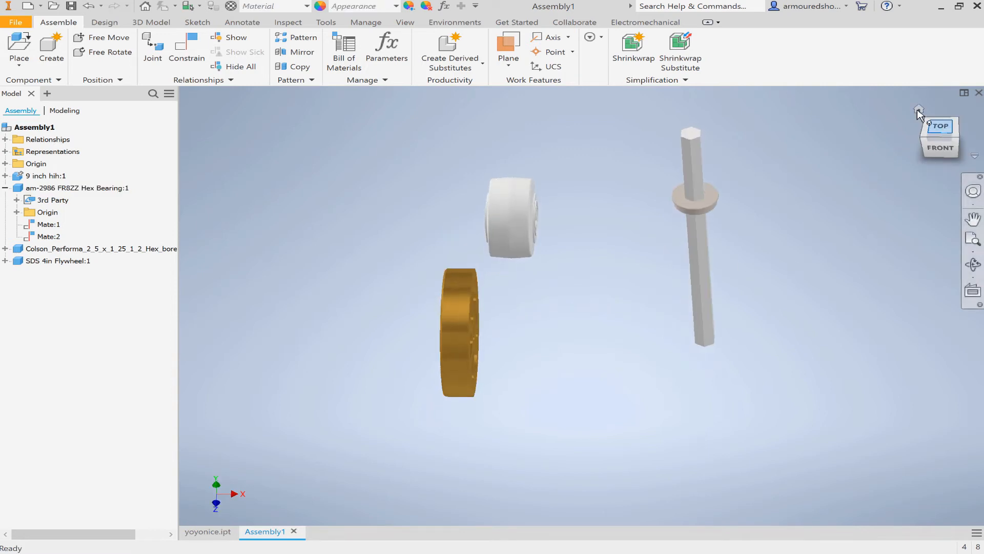
click(194, 50)
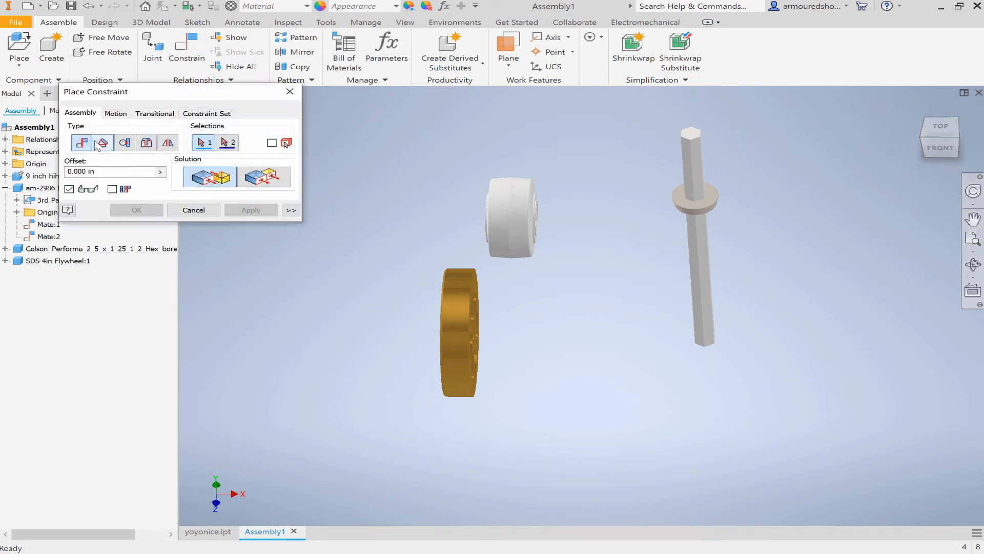
click(264, 180)
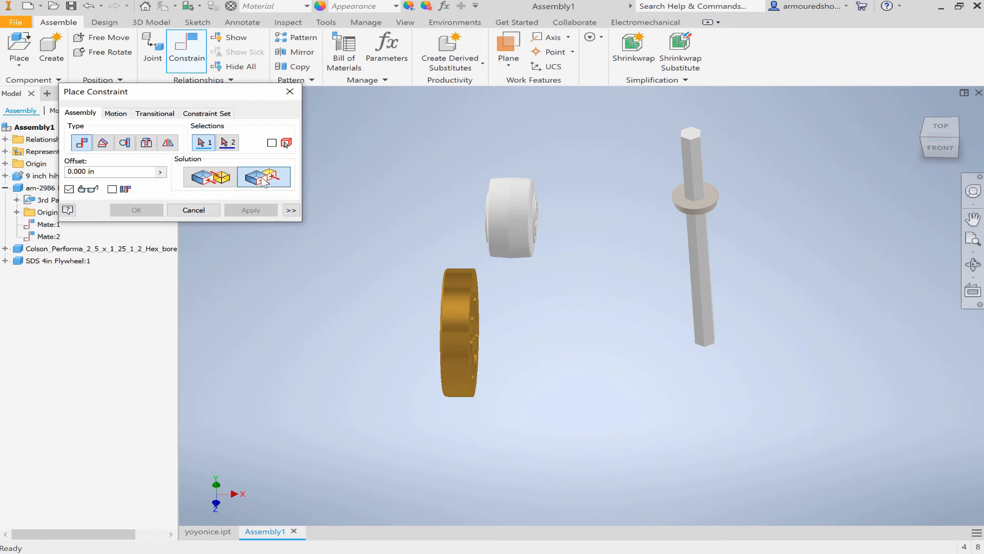
click(704, 205)
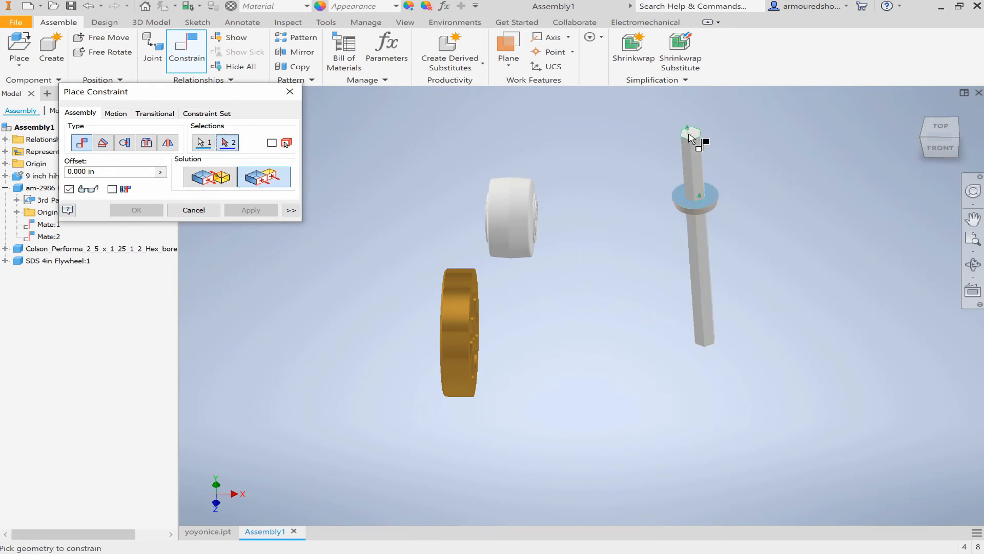
click(690, 135)
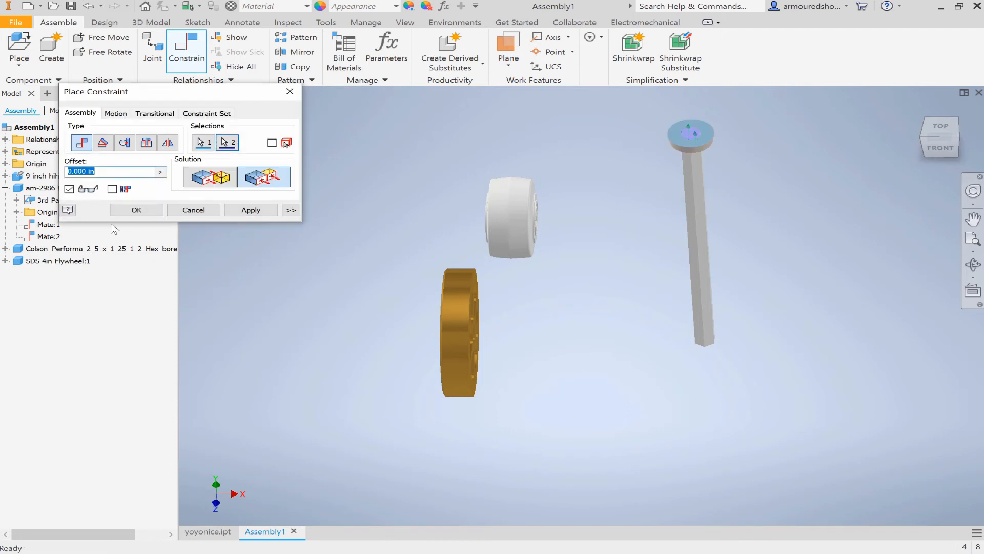
click(85, 171)
text(2)
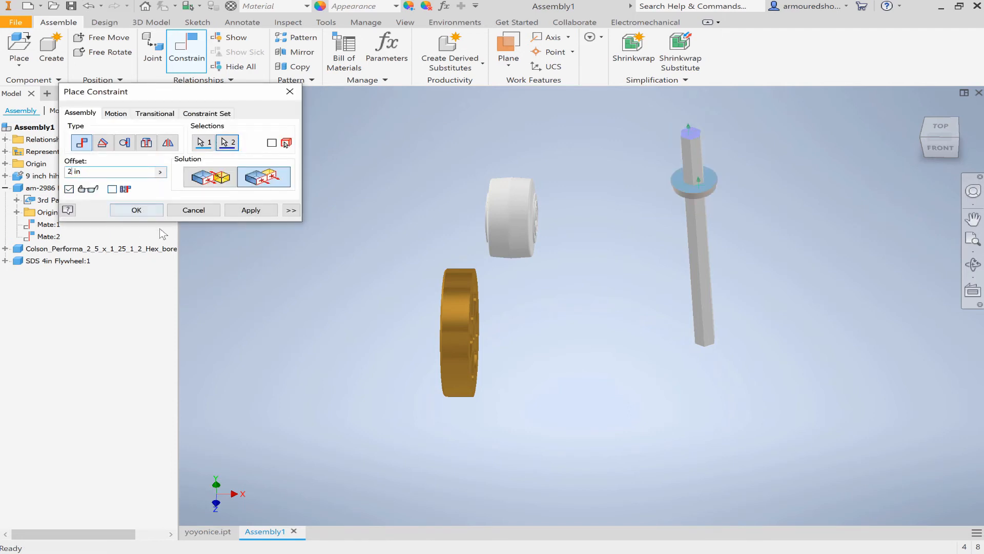
text(5)
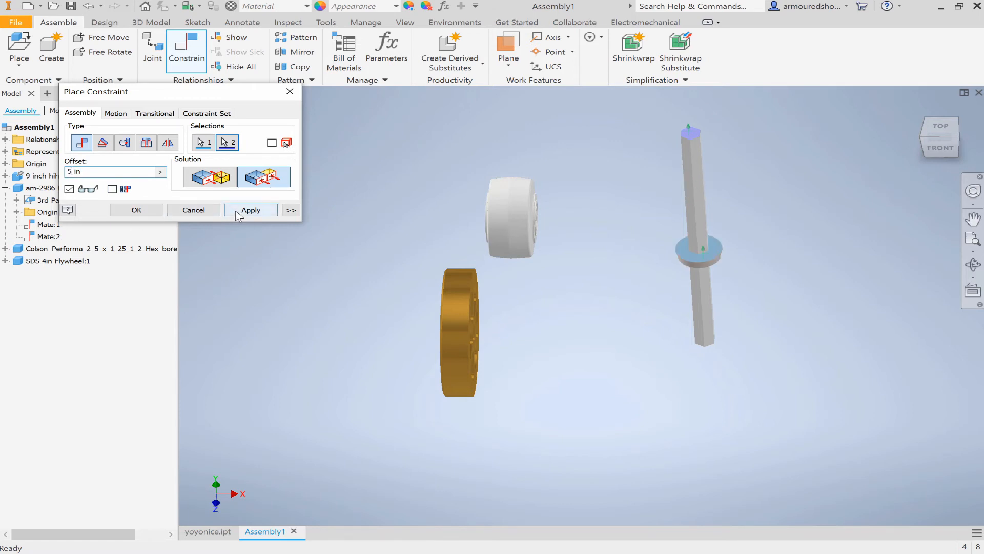
click(193, 209)
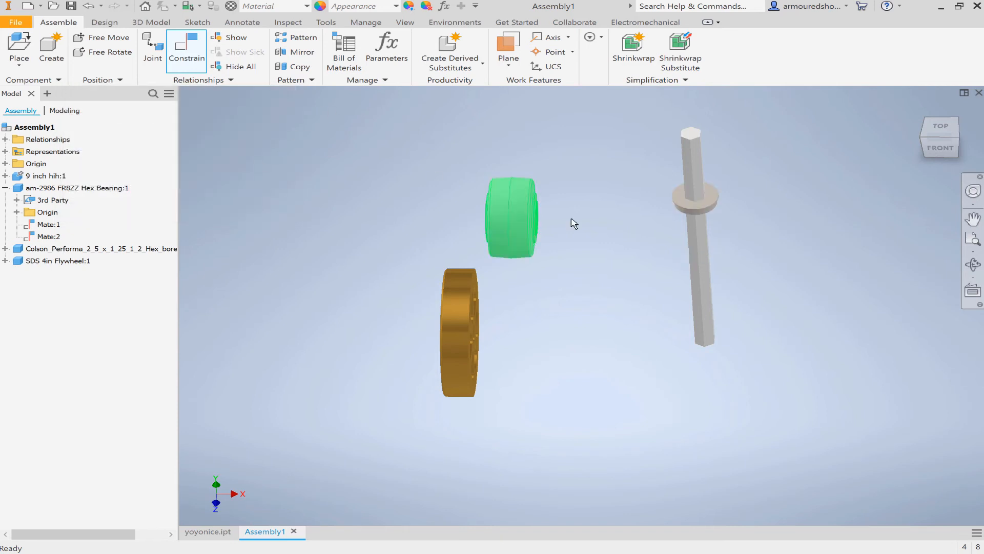
Try a flush constraint between the shaft's bottom end face and the bearing's lower face with offsets of 2.000 in and -1.000 in
click(940, 148)
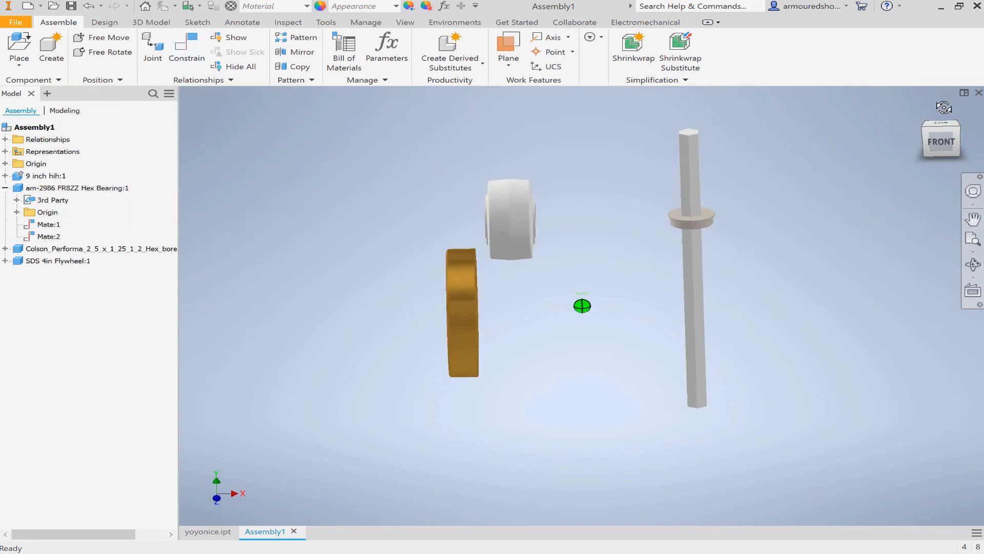
shift+middle_drag(582, 306, 582, 246)
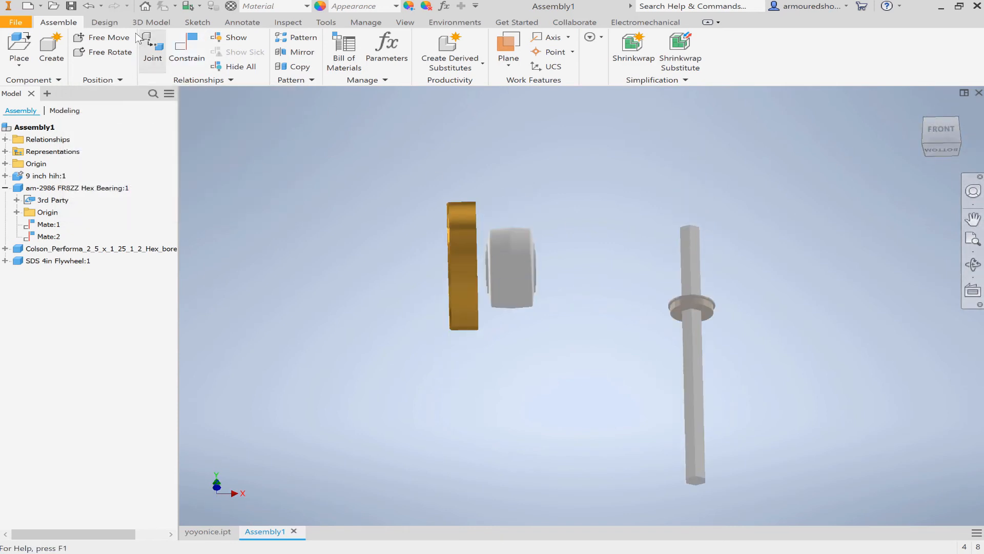
click(183, 49)
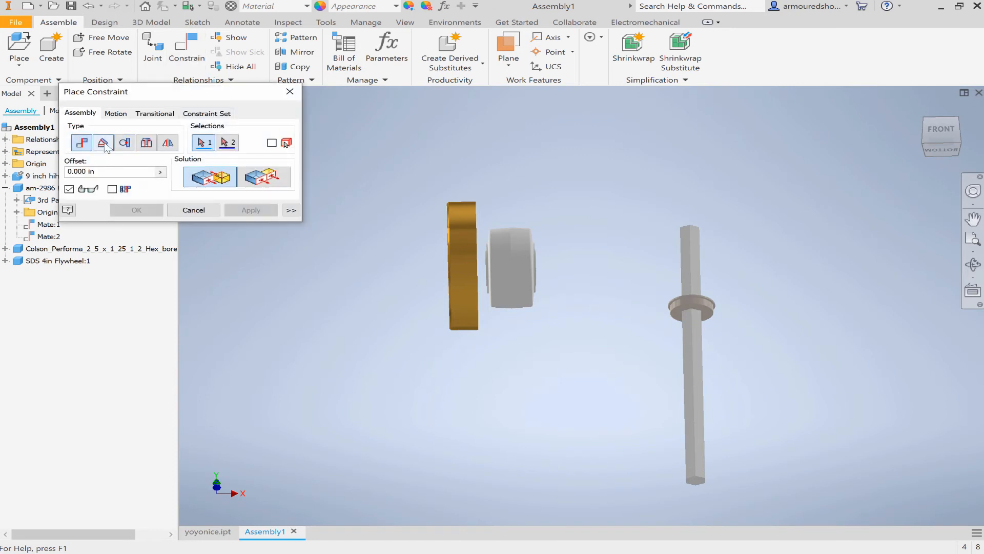
click(264, 177)
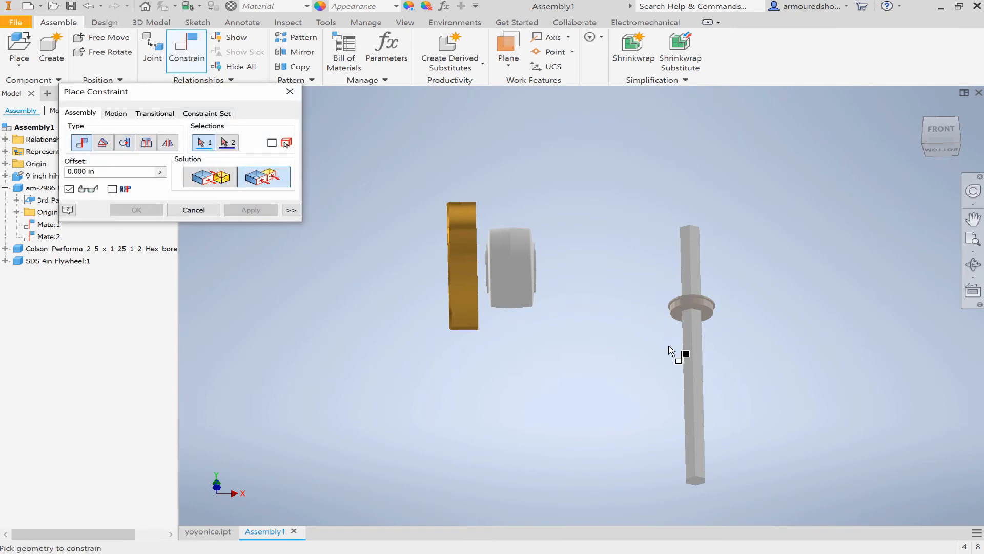
click(696, 482)
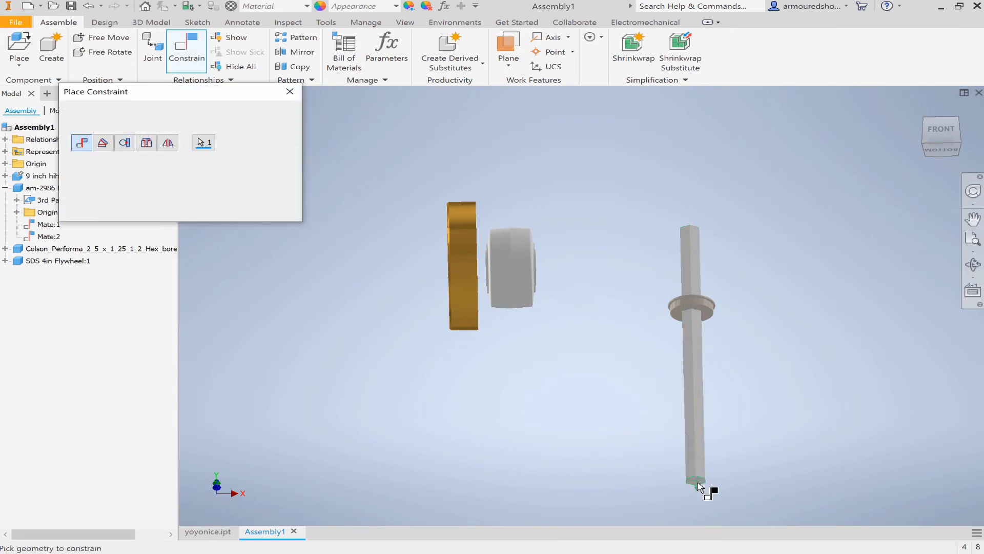
click(718, 322)
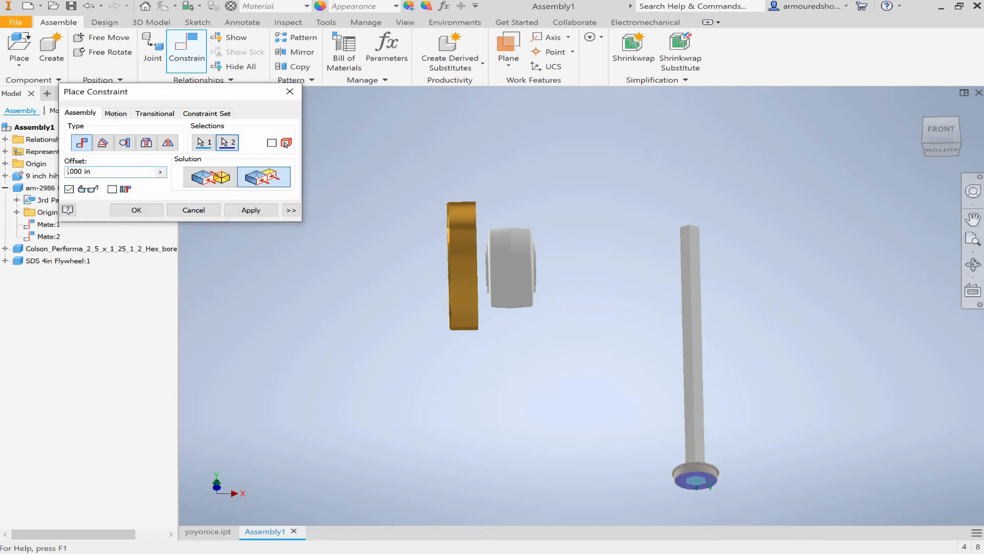
text(2)
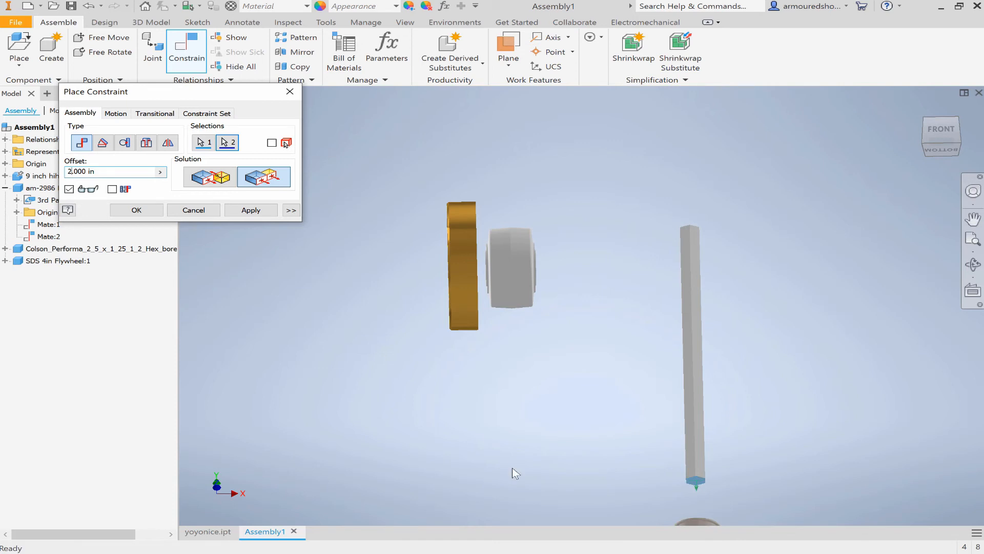
key(BackSpace)
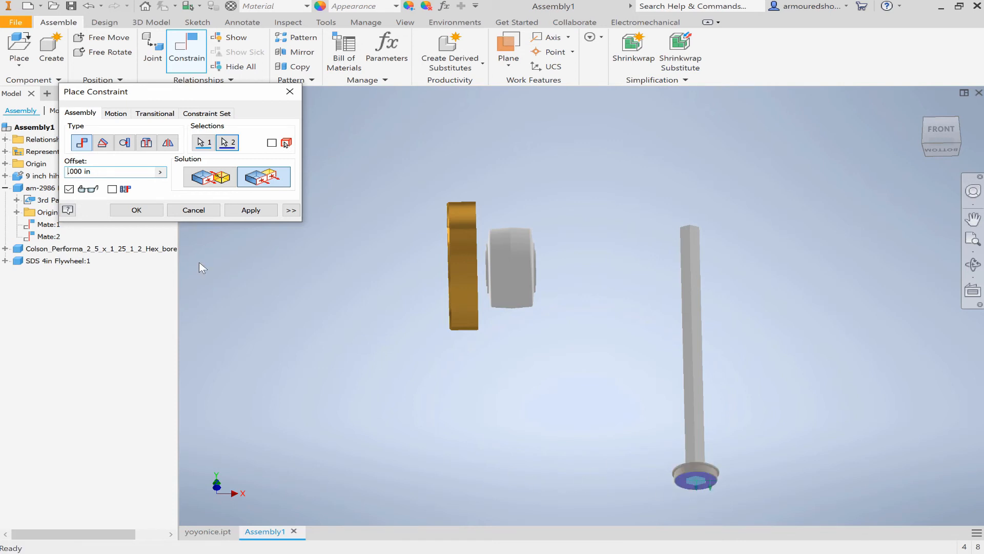
text(-1)
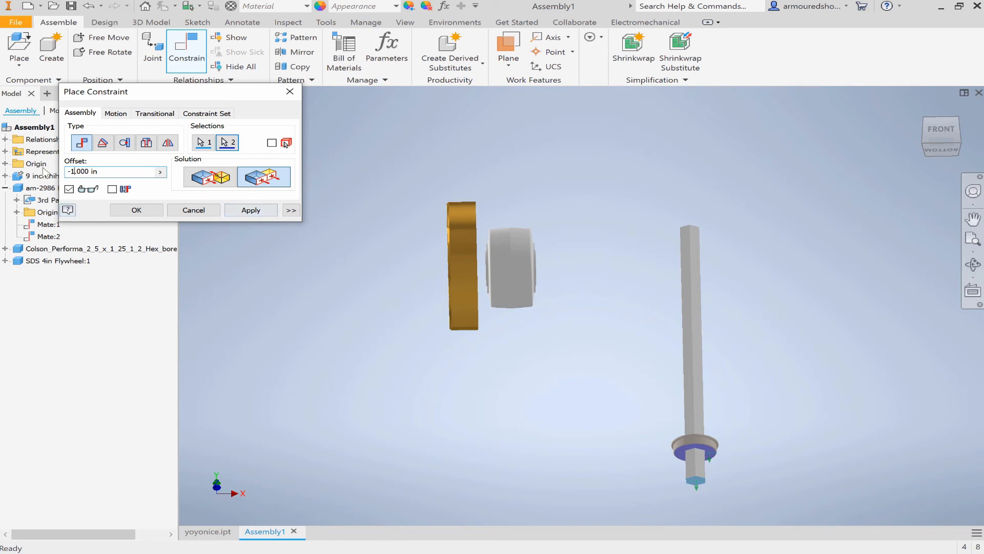
click(298, 97)
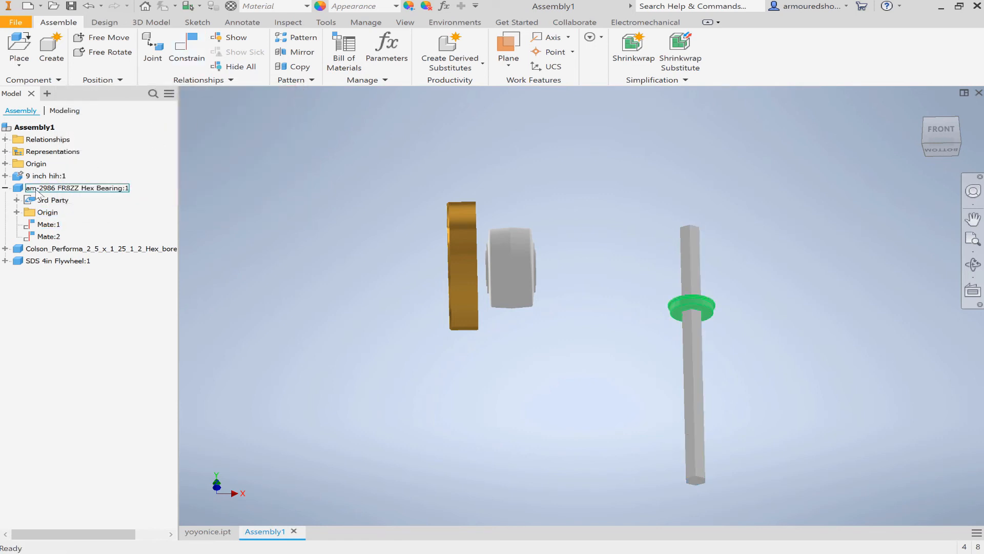
right_click(35, 188)
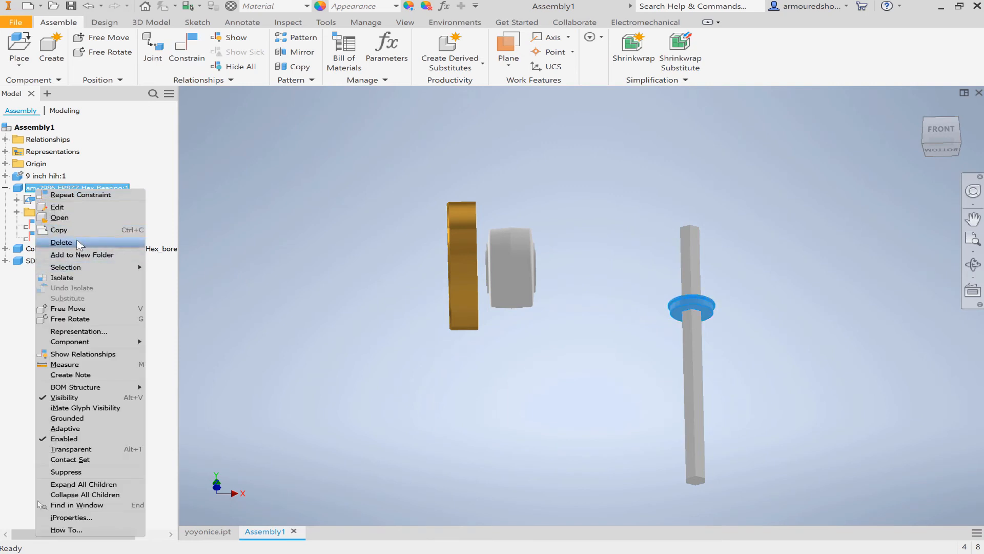
click(253, 319)
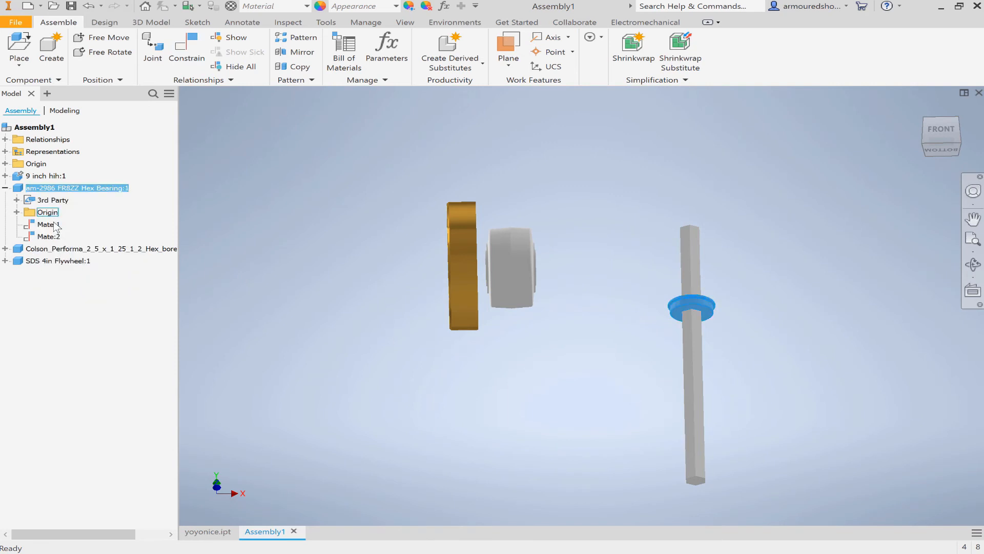
Suppress the hex bearing's two mate constraints and pull the bearing away from the shaft, above the flywheel and wheel
right_click(54, 225)
click(91, 324)
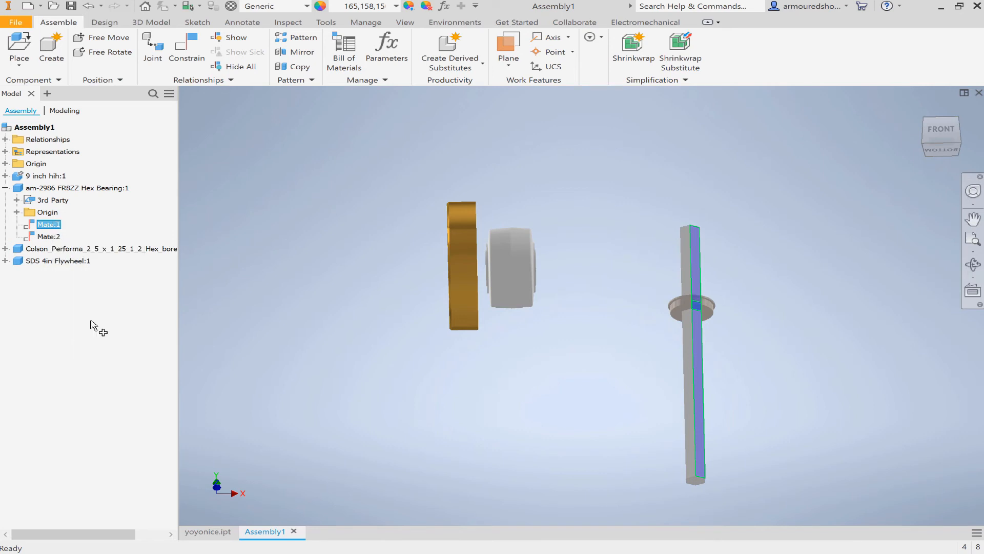
click(49, 236)
right_click(49, 237)
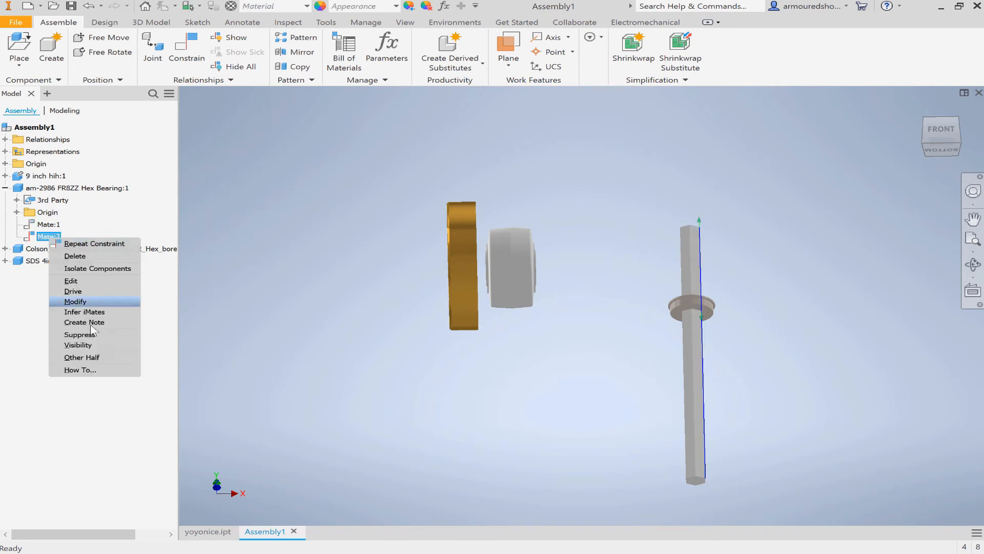
click(95, 334)
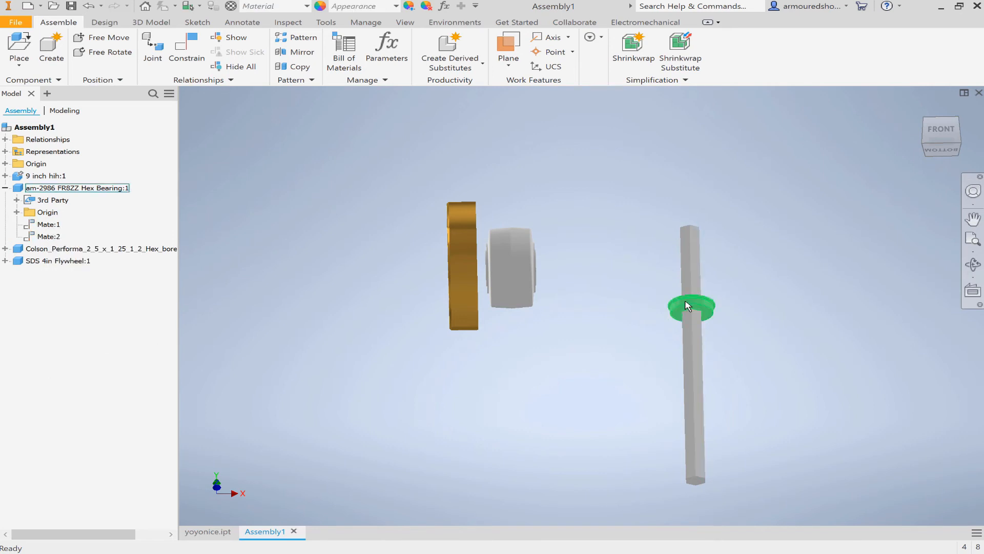
drag(687, 306, 397, 142)
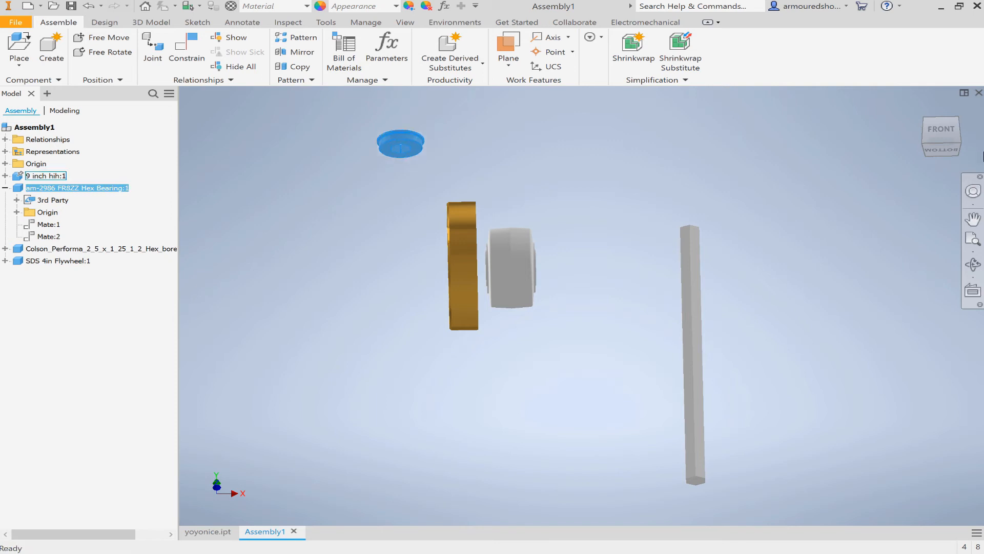
click(828, 196)
Examine the hex bore of the Colson wheel up close and compare it with the other parts
drag(943, 131, 941, 140)
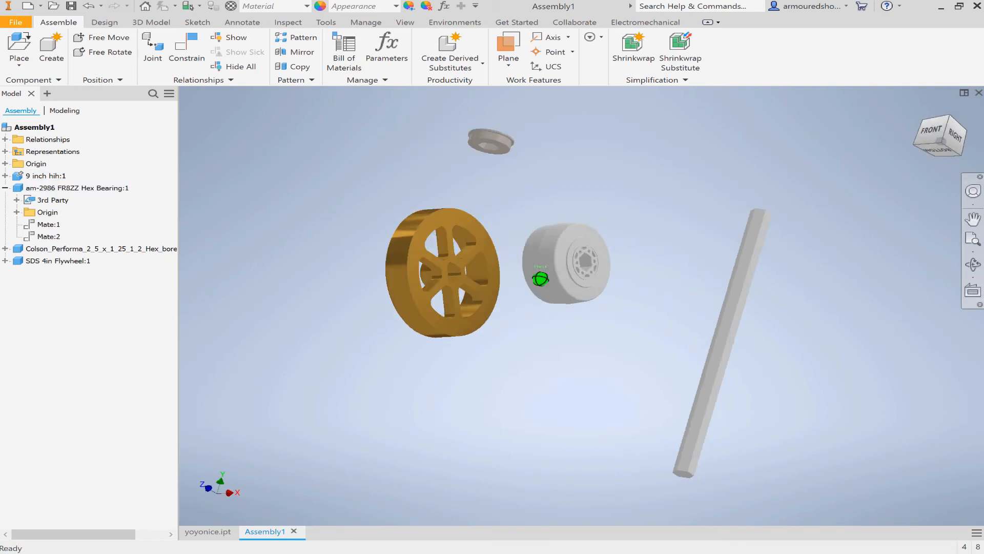
scroll(597, 259, down, 10)
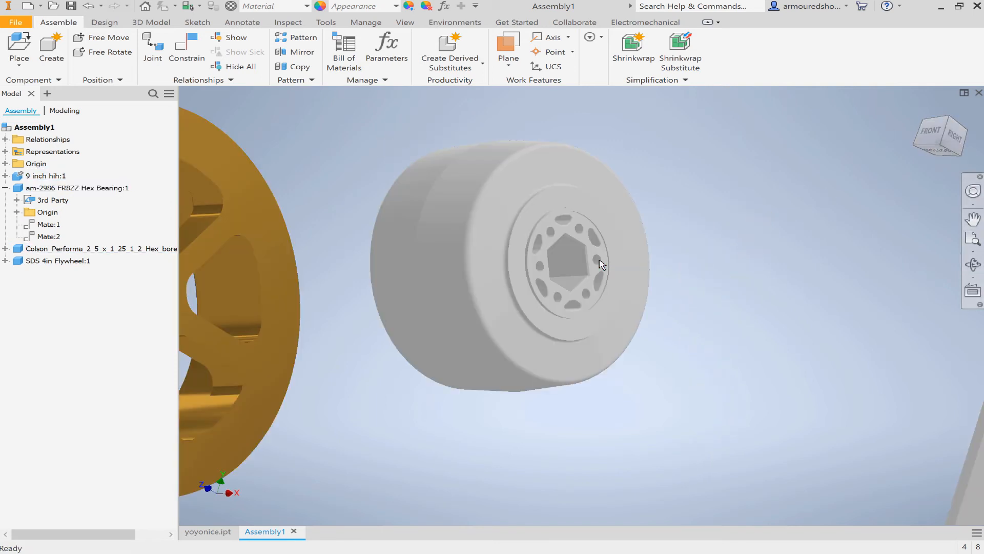
scroll(556, 234, down, 5)
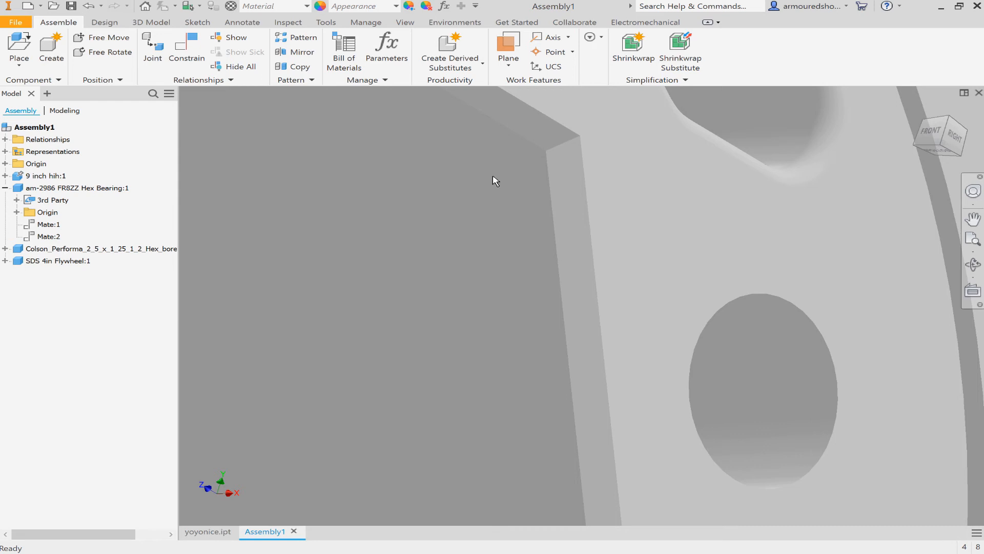
scroll(493, 181, down, 5)
scroll(490, 173, down, 5)
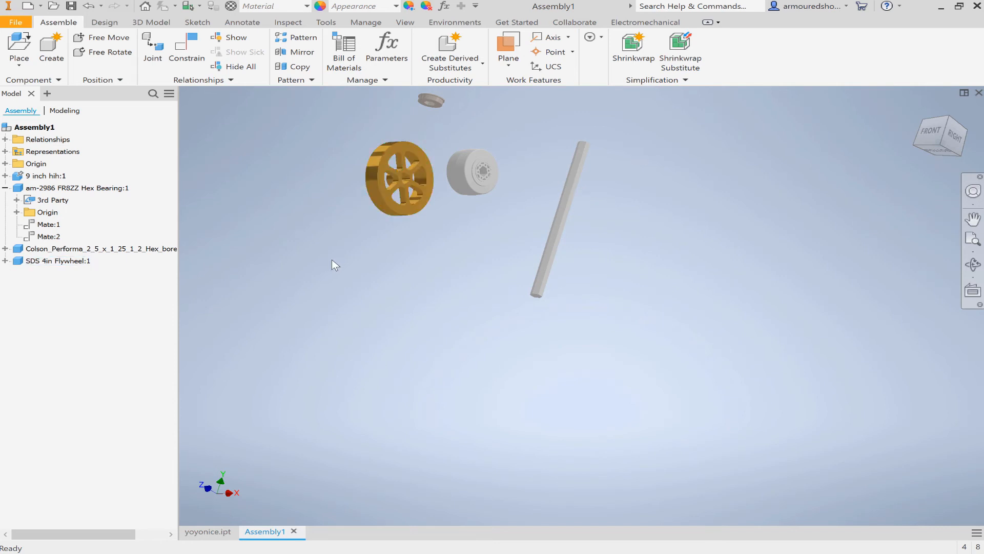
scroll(490, 218, down, 3)
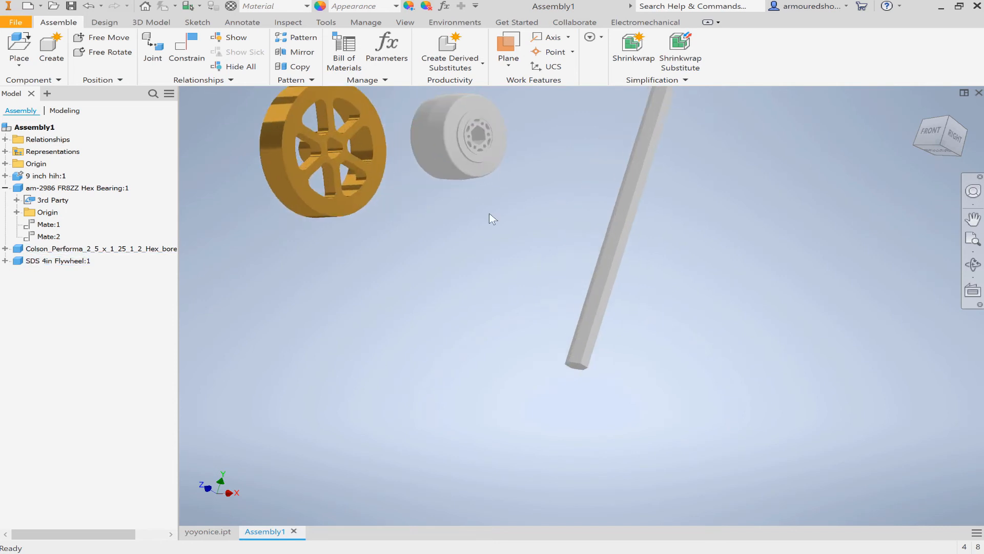
Mate a flat inner face of the flywheel's bore to a side face of the hex shaft with a 0.000 in offset
click(179, 48)
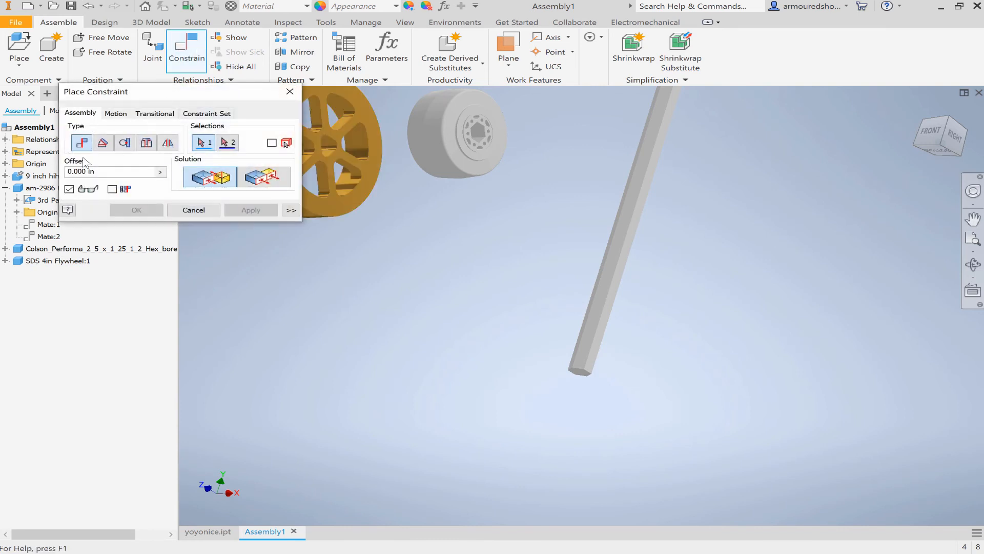
scroll(331, 145, down, 3)
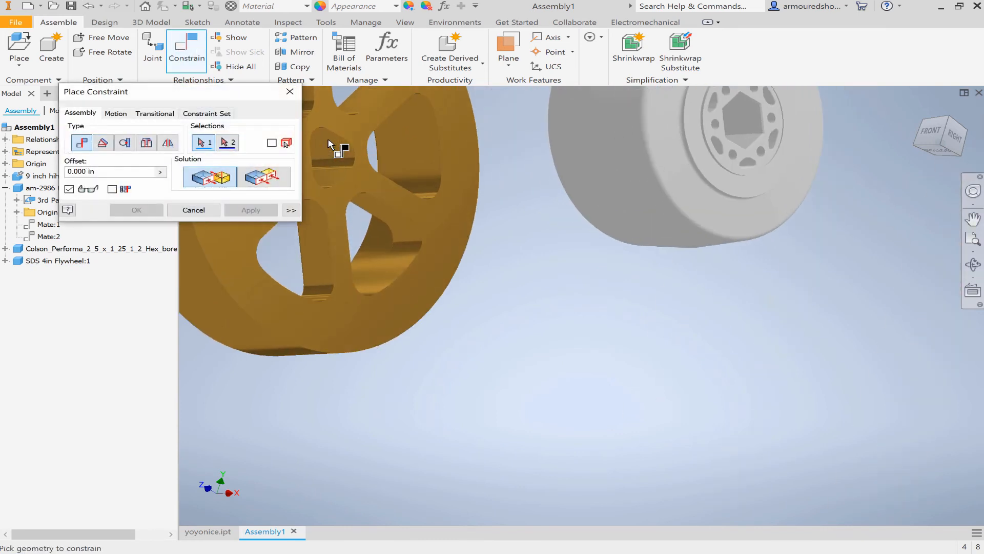
scroll(331, 144, down, 3)
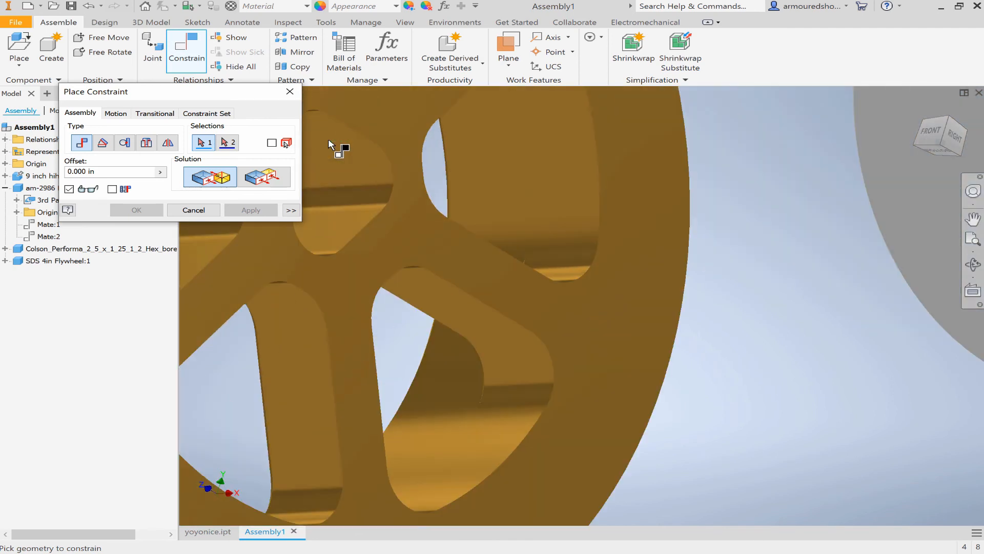
click(333, 138)
scroll(341, 143, up, 10)
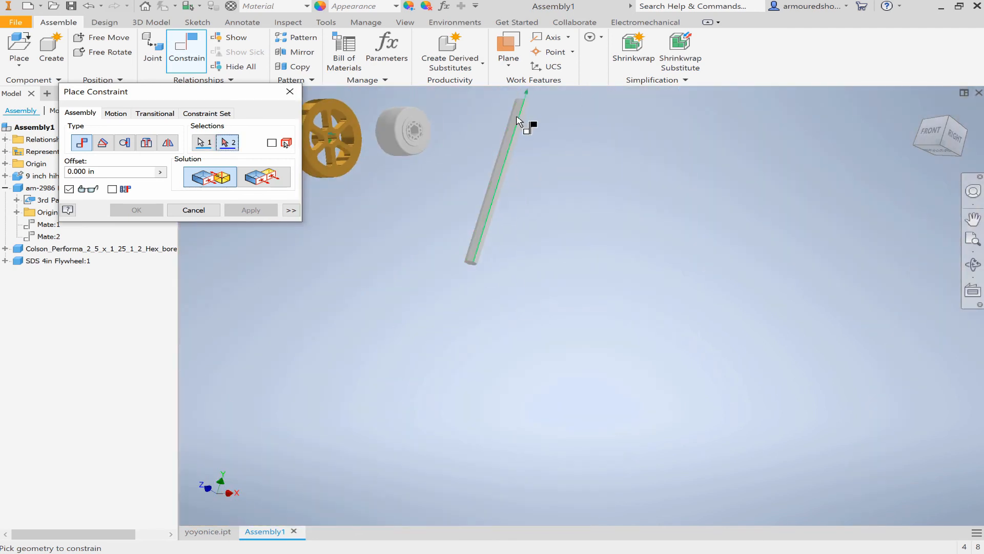
scroll(515, 121, down, 5)
click(515, 127)
scroll(515, 127, up, 5)
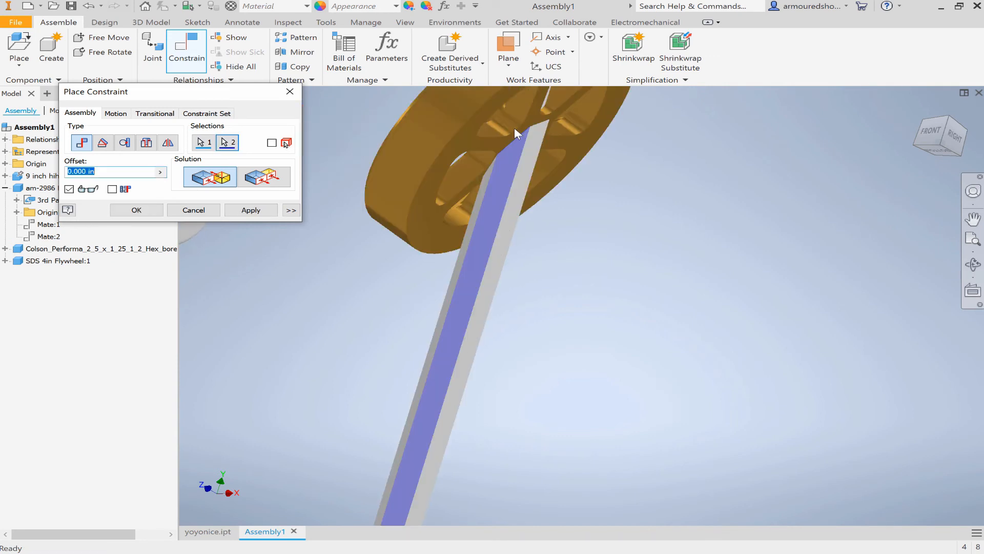
click(250, 210)
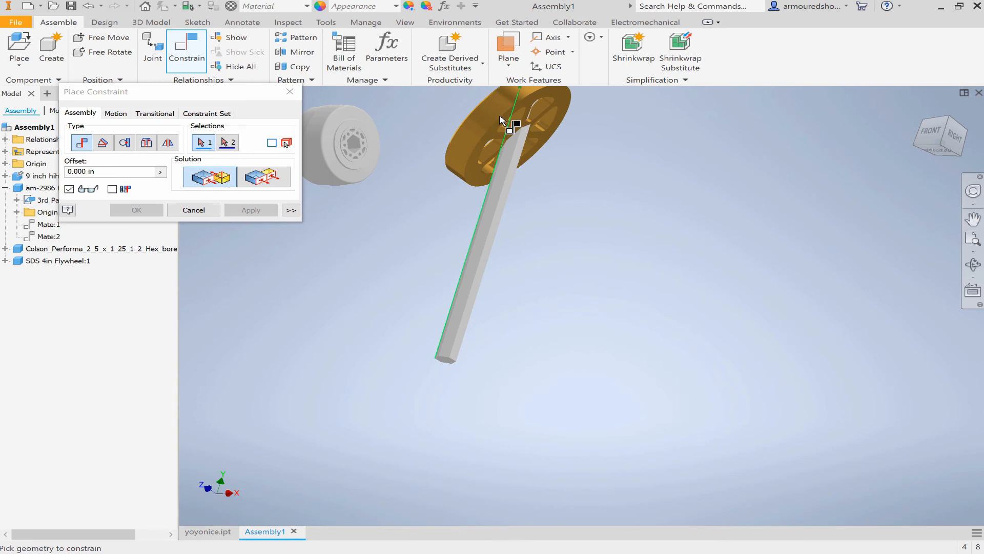
key(Escape)
Pull the flywheel off to the side of the hex shaft
click(950, 147)
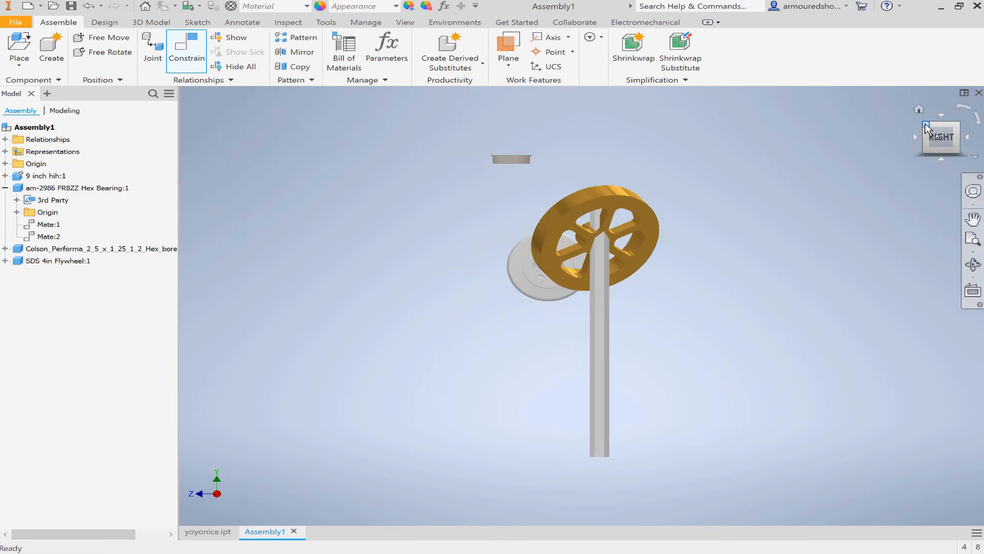
click(927, 129)
click(686, 281)
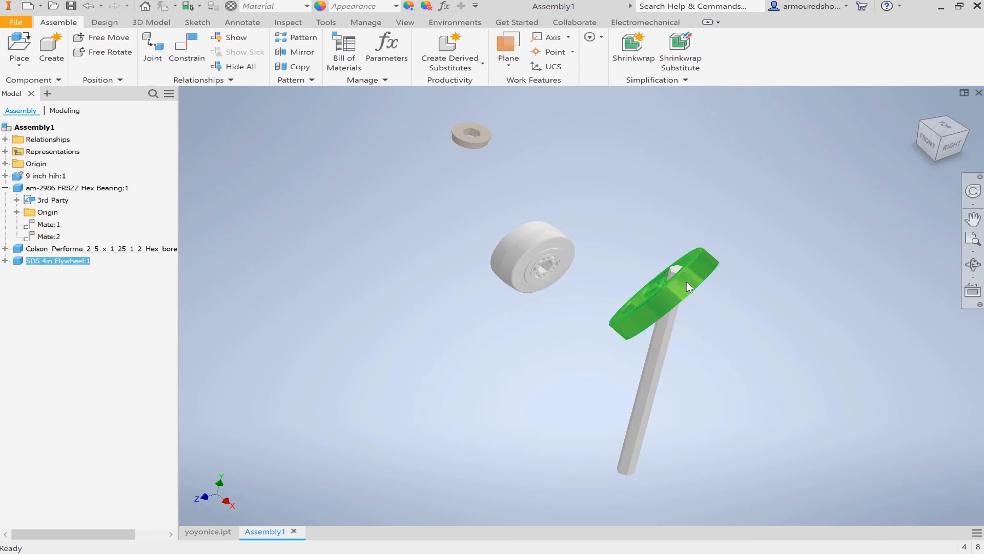
drag(686, 282, 744, 316)
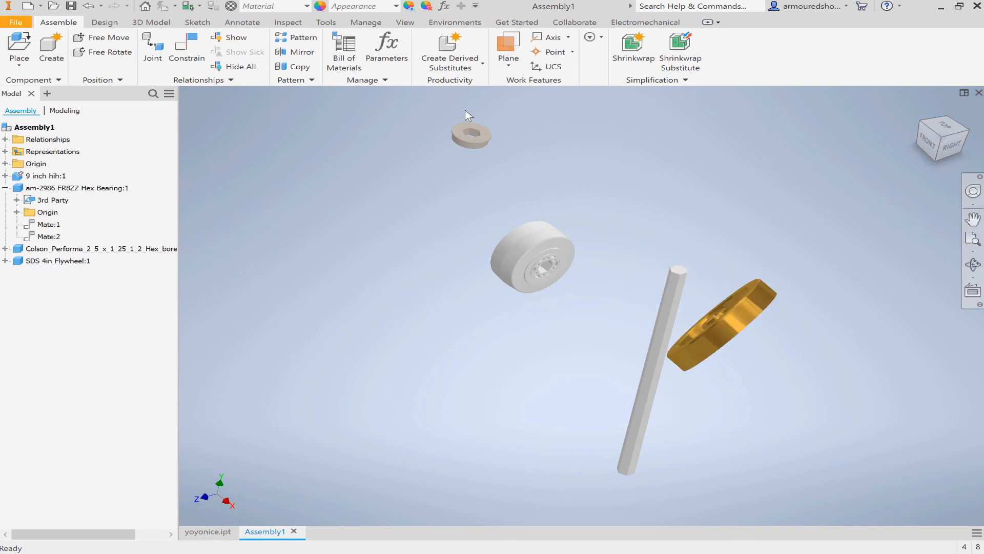
Try to mate the axis of a rounded corner in the flywheel's bore to a corner edge of the hex shaft
key(c)
click(928, 129)
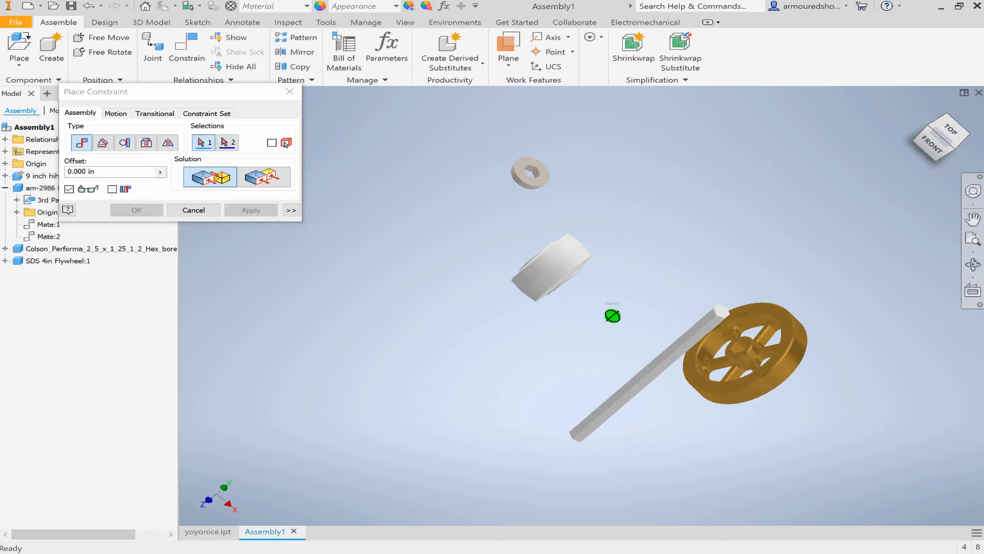
scroll(752, 381, up, 5)
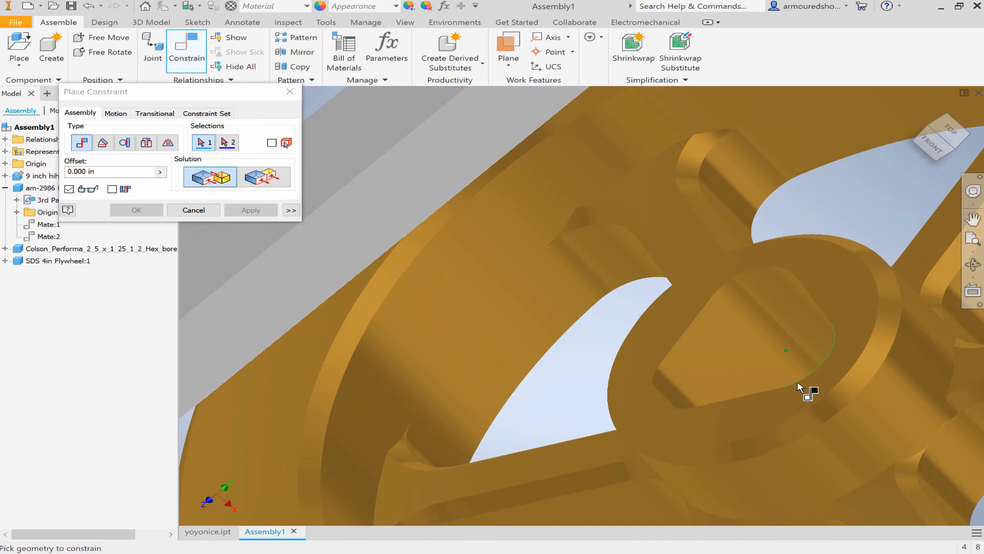
shift+middle_drag(798, 387, 627, 175)
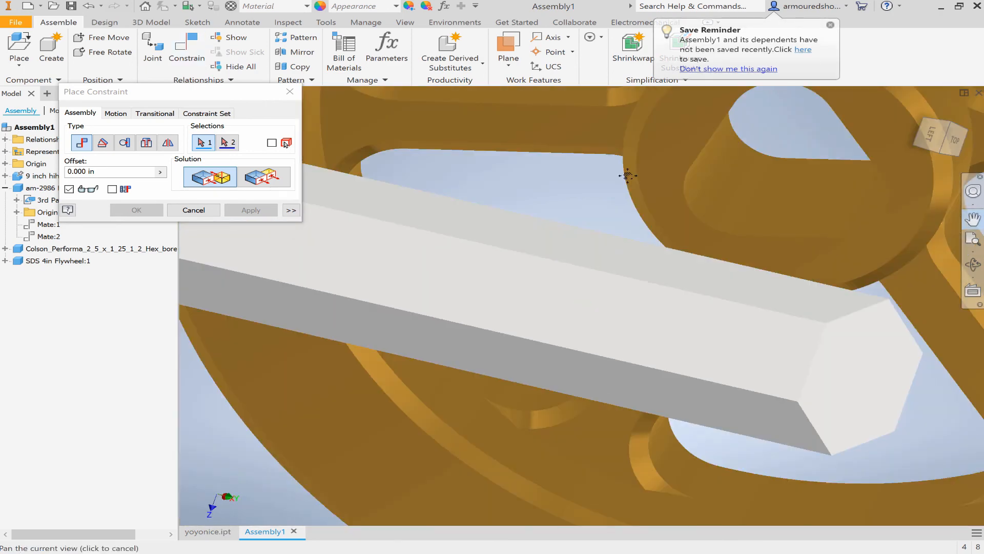
click(851, 213)
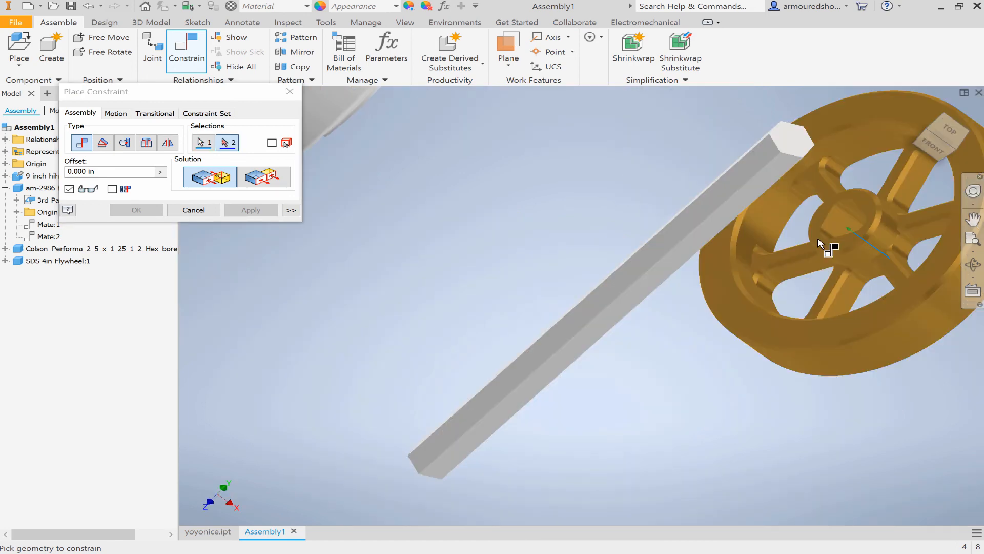
click(946, 135)
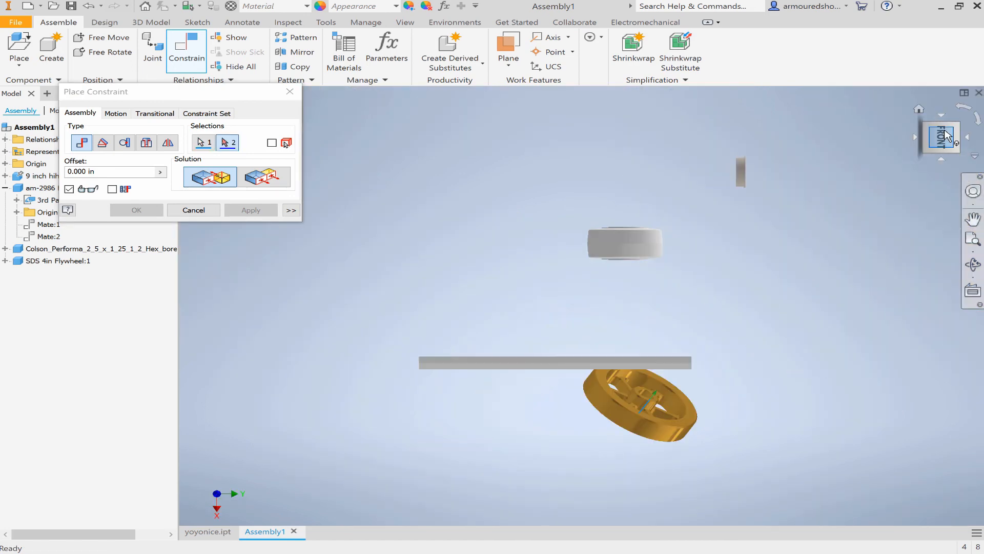
click(946, 134)
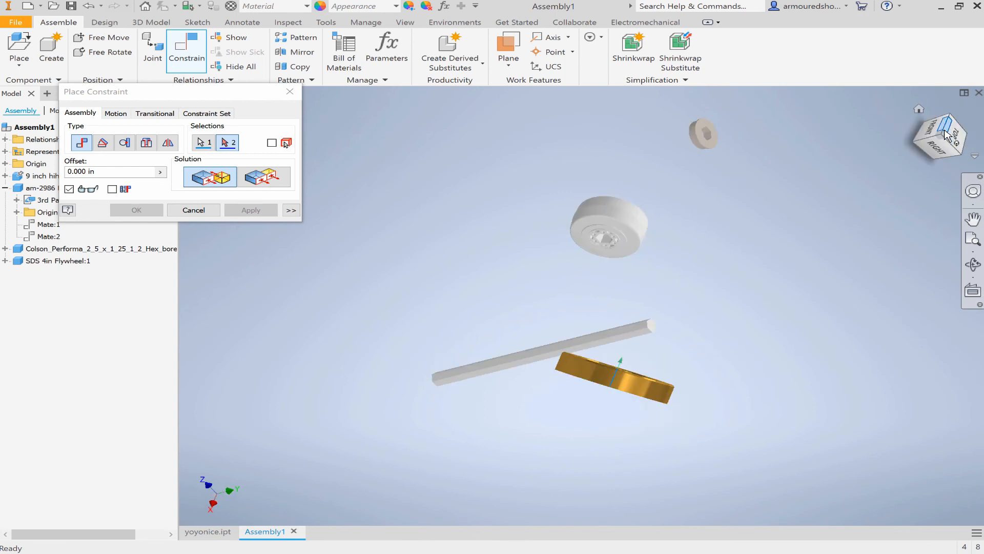
click(947, 136)
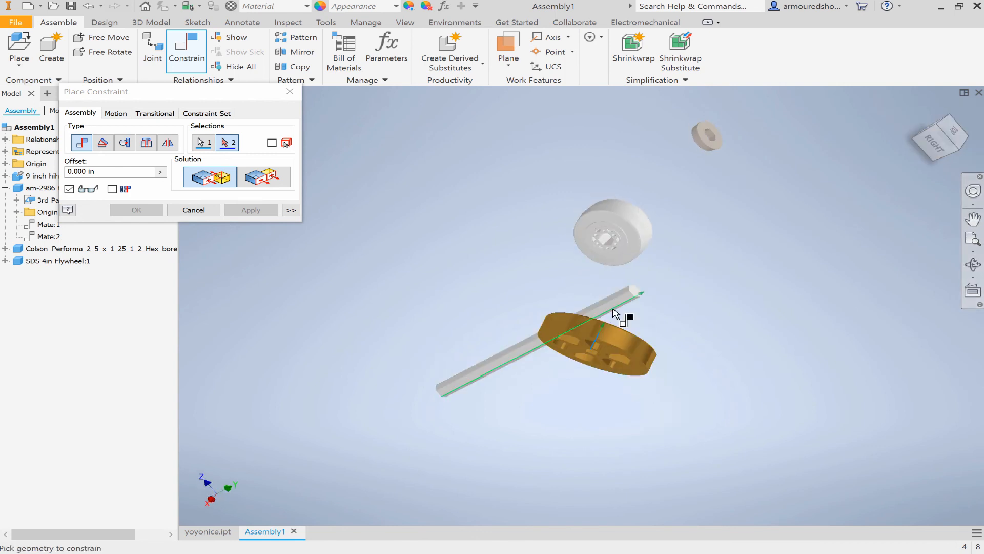
click(615, 314)
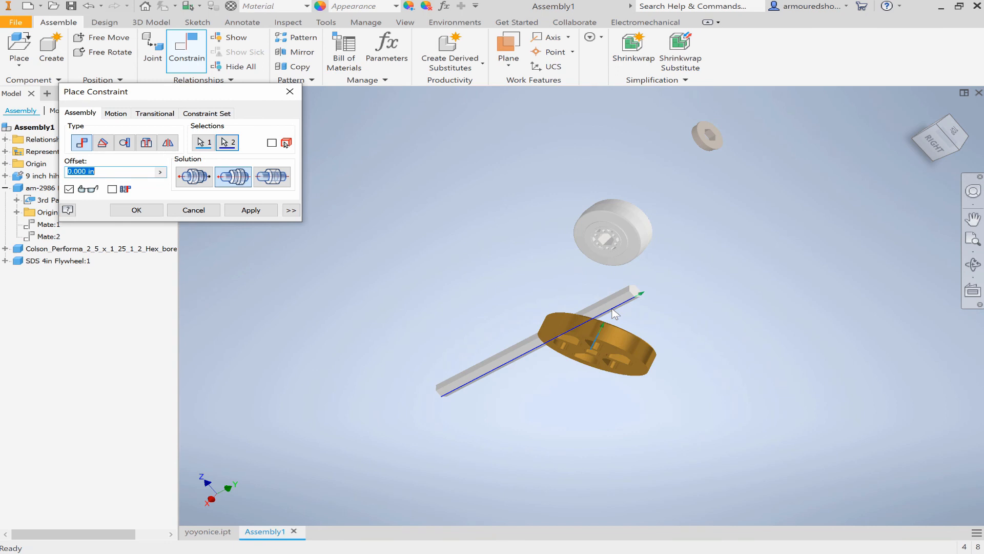
Apply a 0.00 deg angle constraint between the flywheel's flat rim face and the hex shaft's end face
click(103, 143)
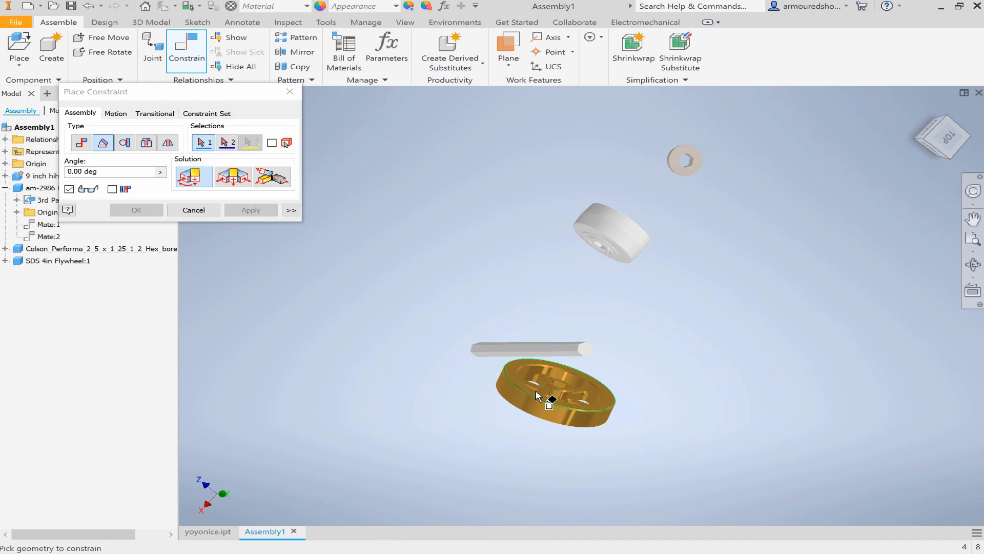
click(537, 395)
scroll(536, 396, up, 5)
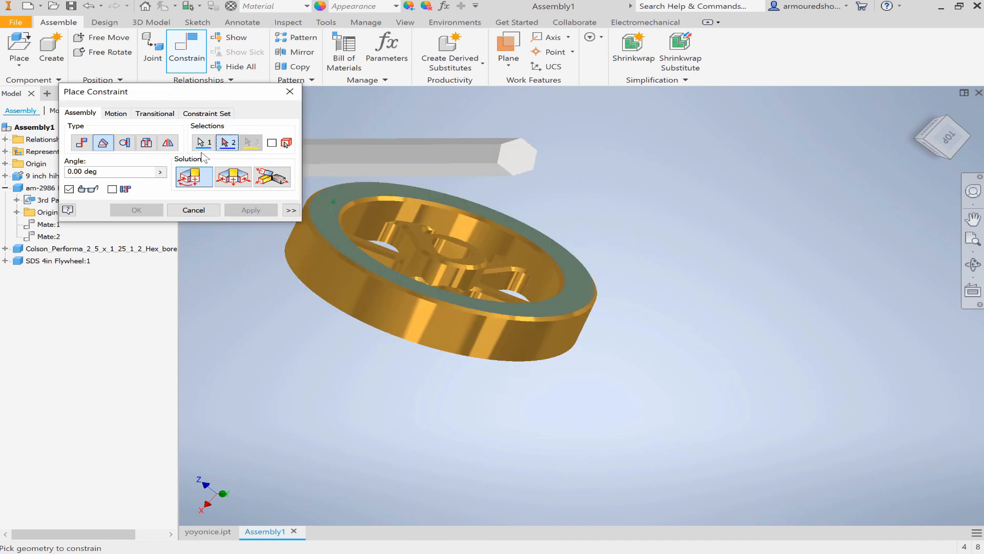
click(508, 162)
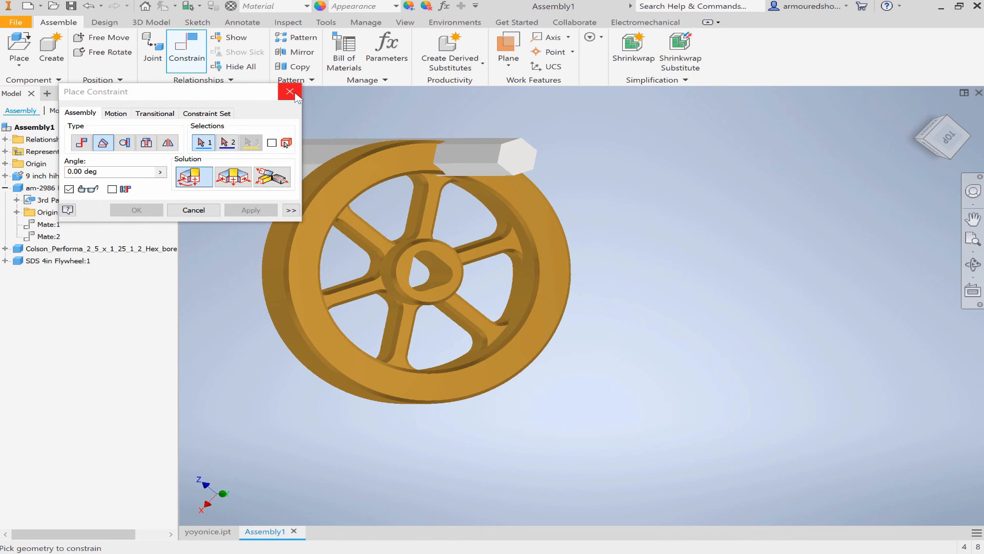
click(290, 92)
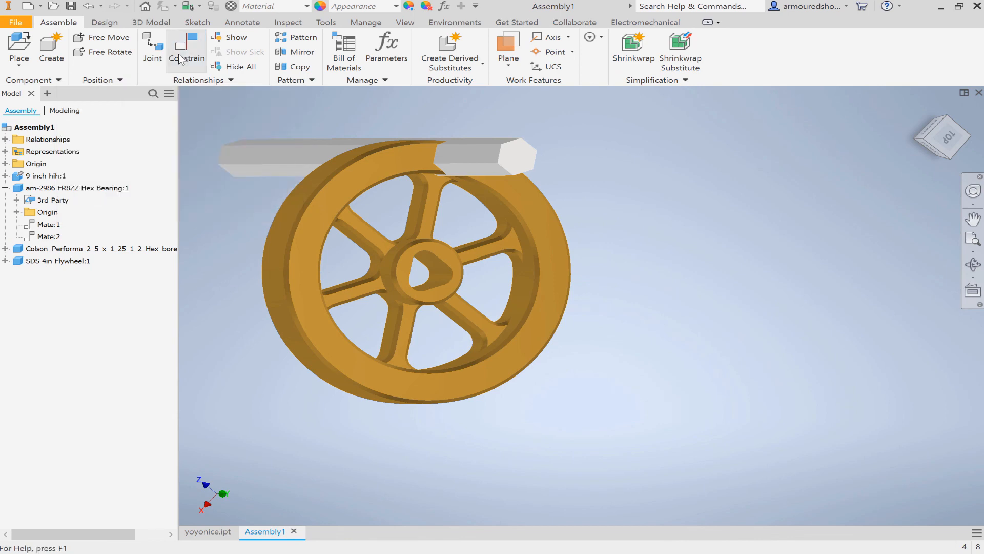
Mate a bore corner axis of the flywheel to a corner edge of the hex shaft with a 0.000 in offset
click(181, 60)
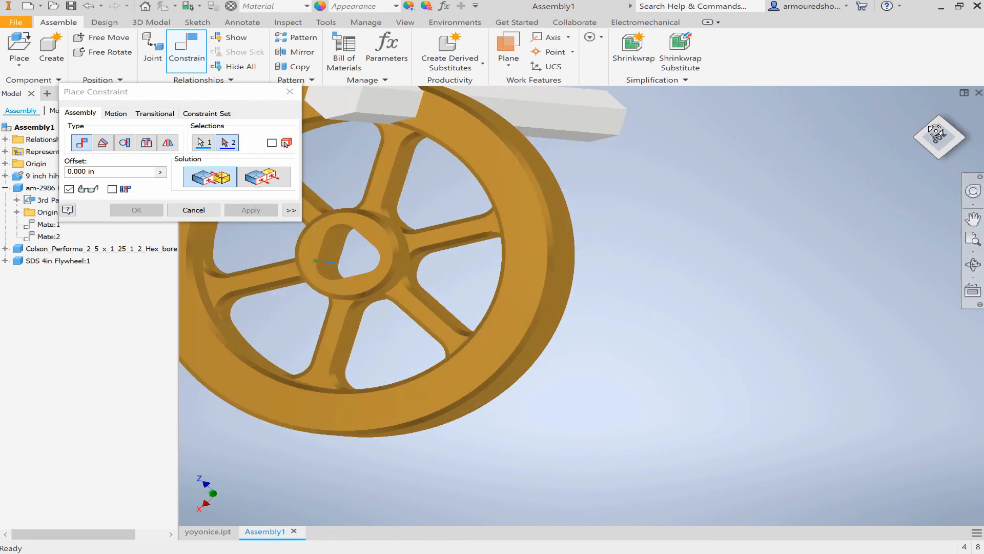
click(936, 132)
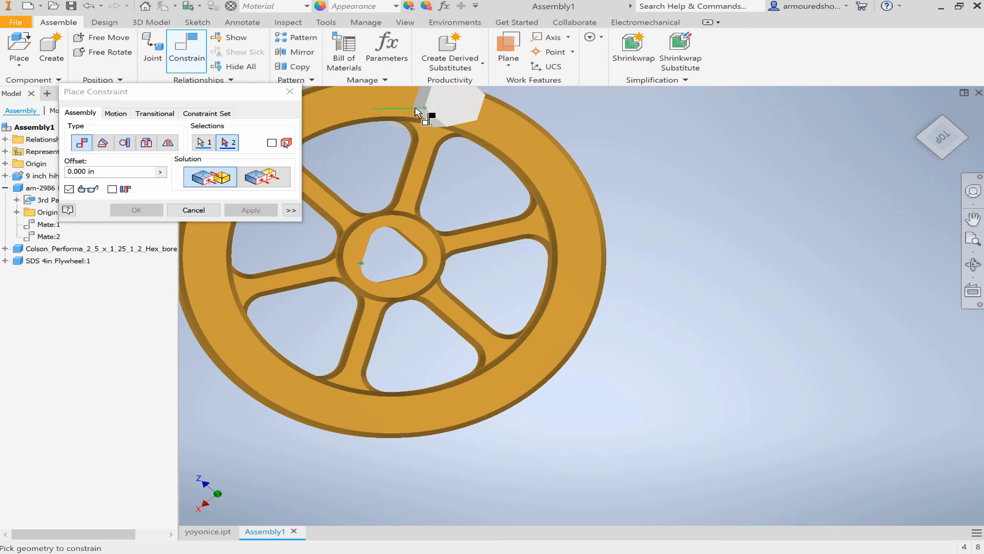
key(Escape)
Slide the constrained flywheel down along the hex shaft to test its remaining movement
click(929, 149)
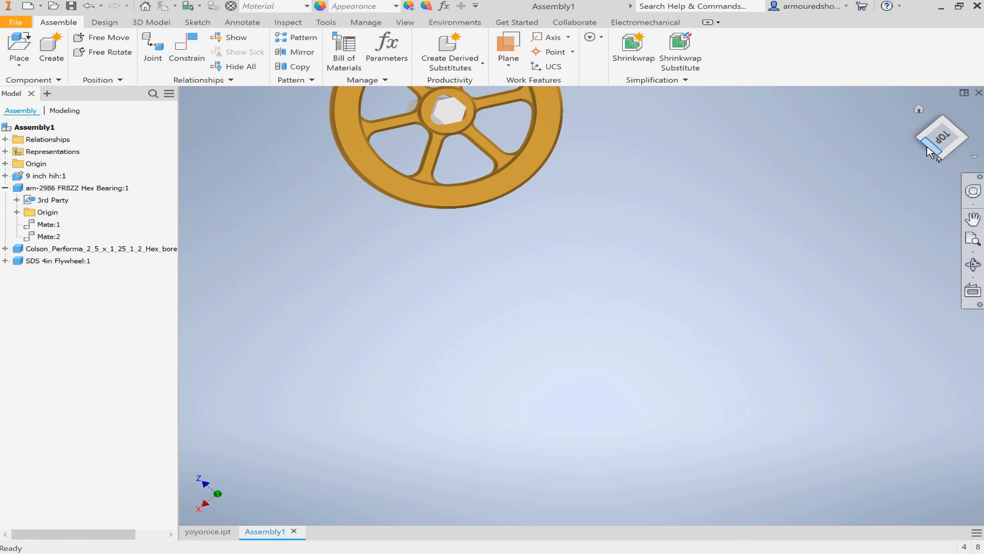
key(F6)
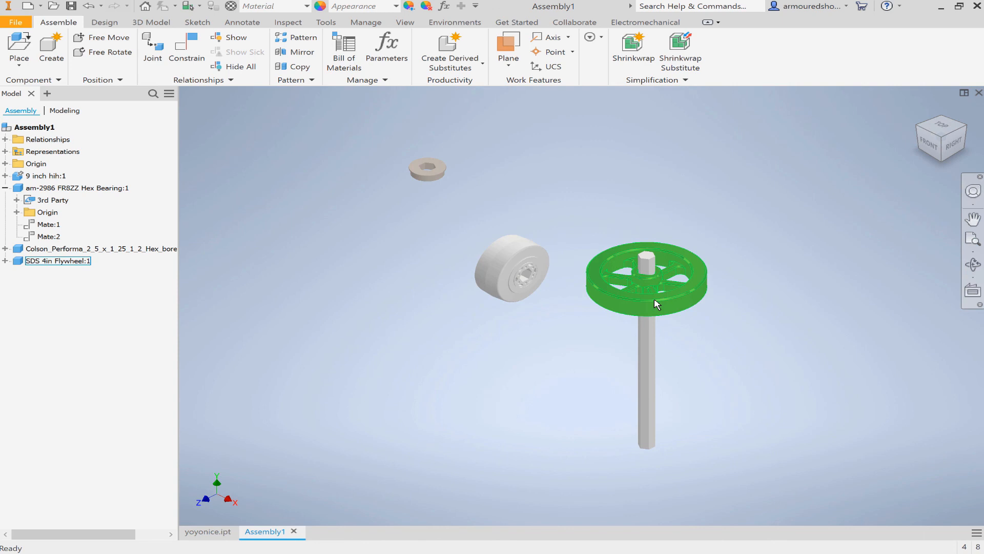
click(645, 346)
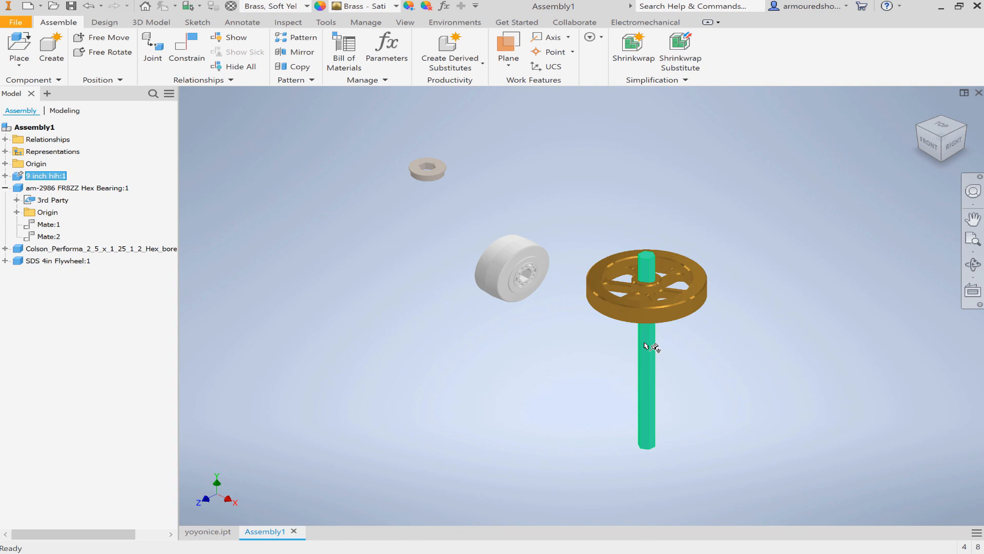
drag(655, 300, 656, 318)
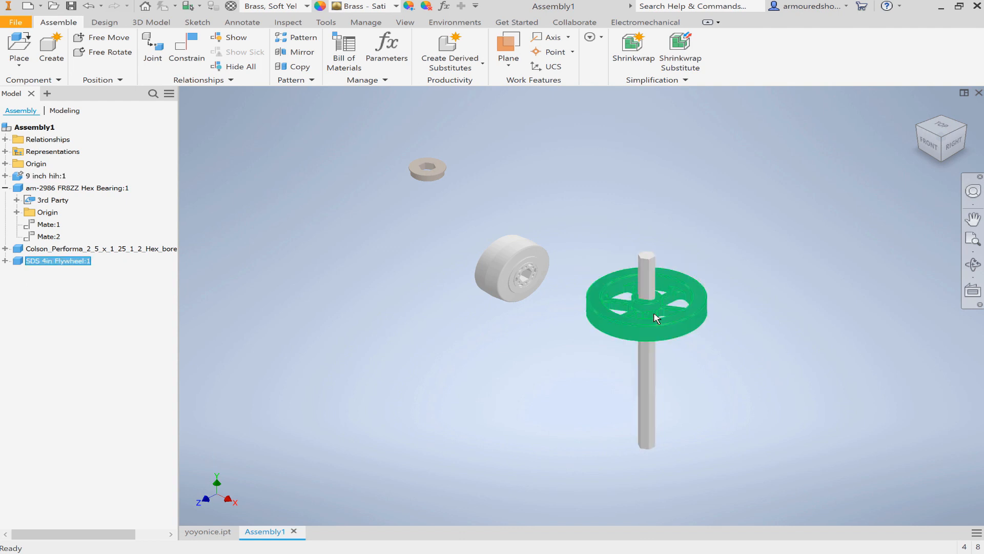
mouse_move(654, 313)
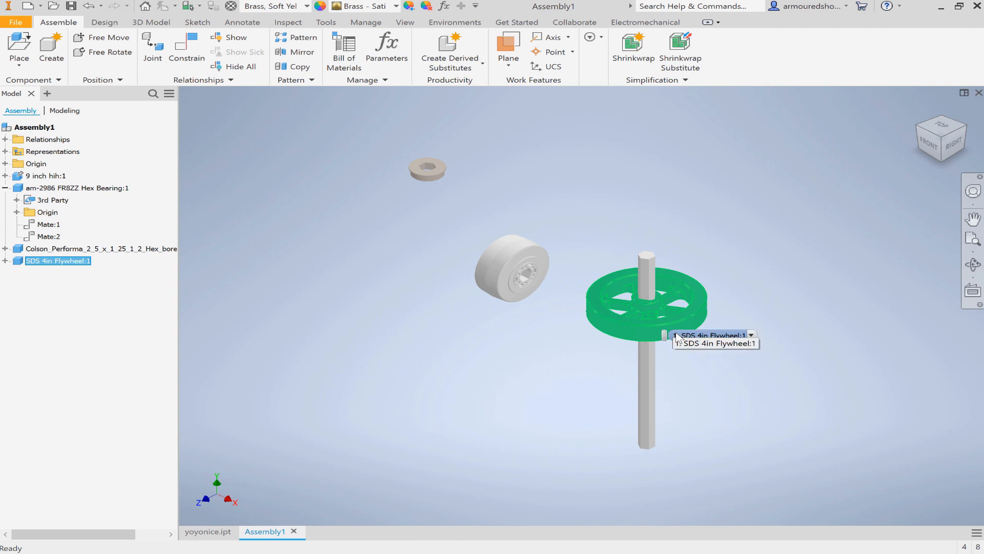